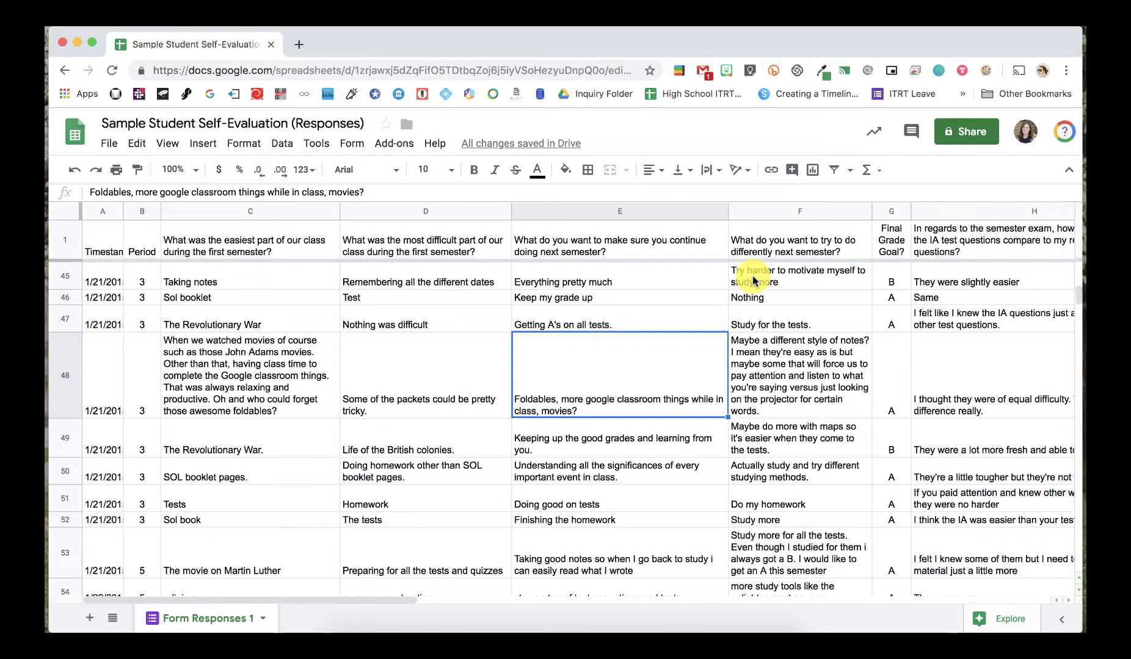
- Browse the form responses through to the last filled row and return to the first rows
scroll(562, 302, "down", 2)
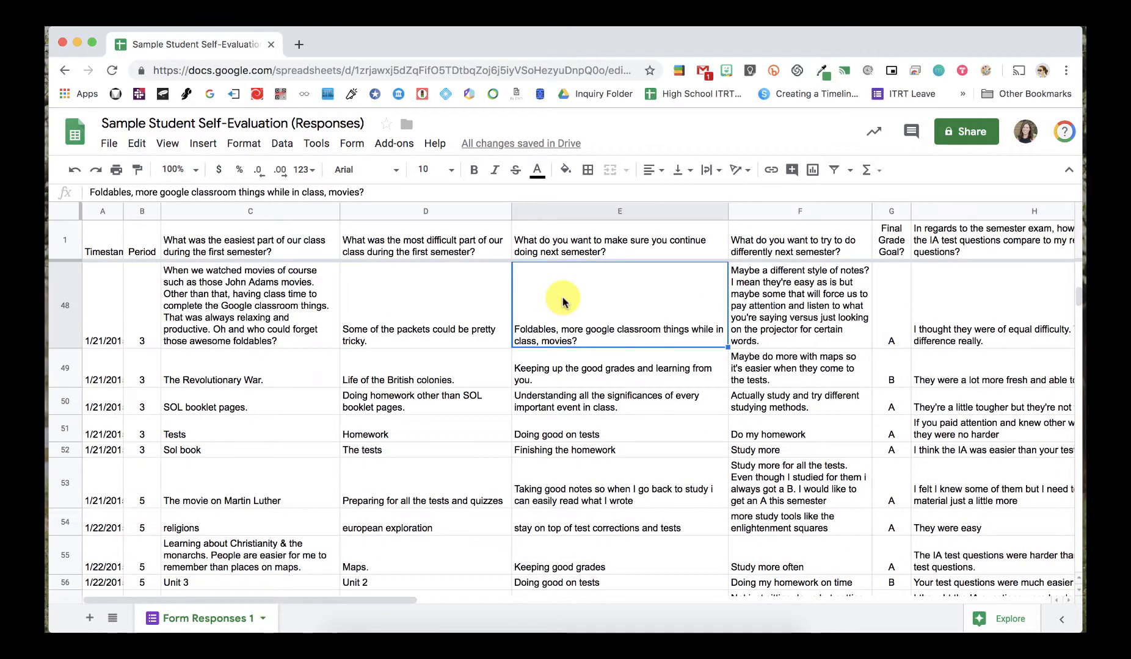
scroll(562, 302, "down", 3)
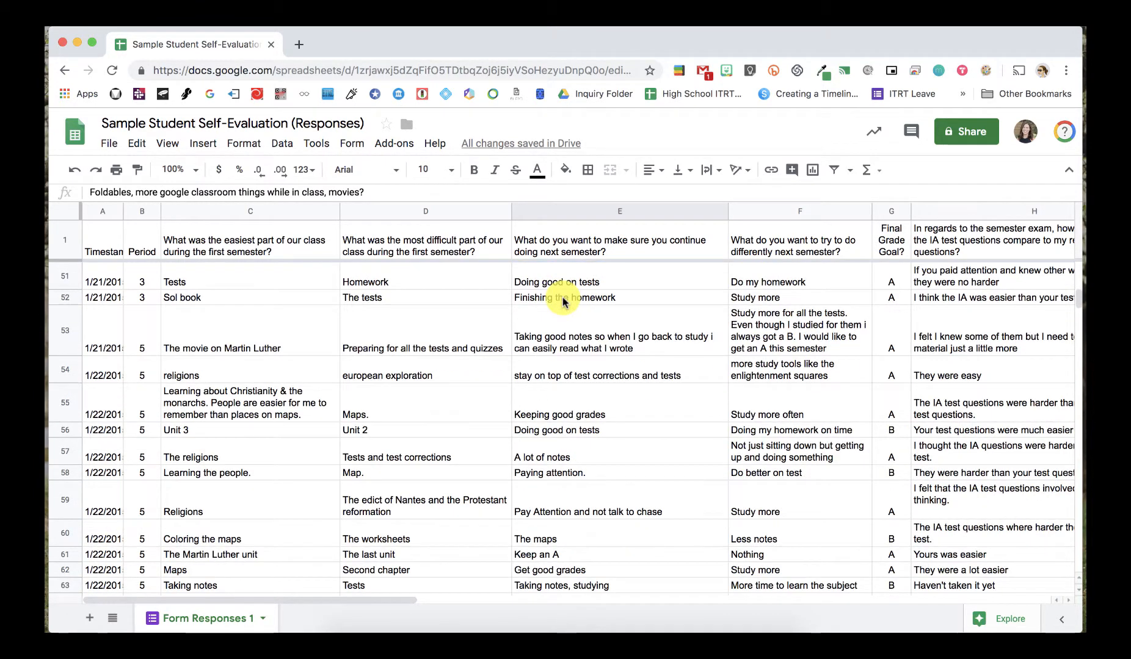
scroll(562, 301, "up", 5)
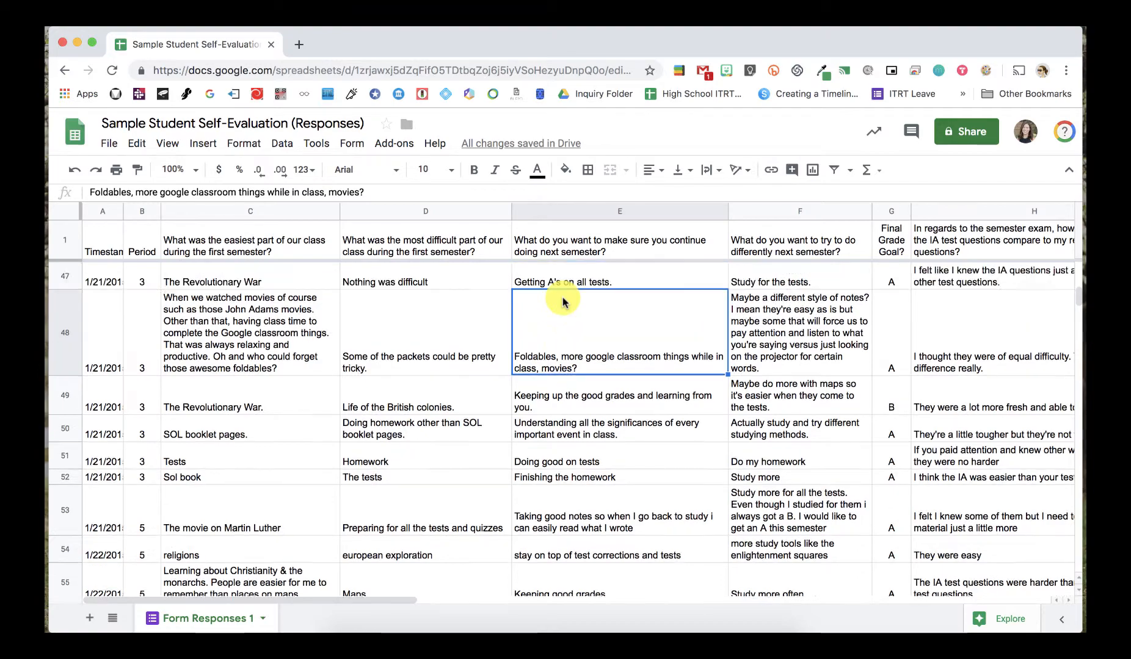
scroll(563, 301, "up", 5)
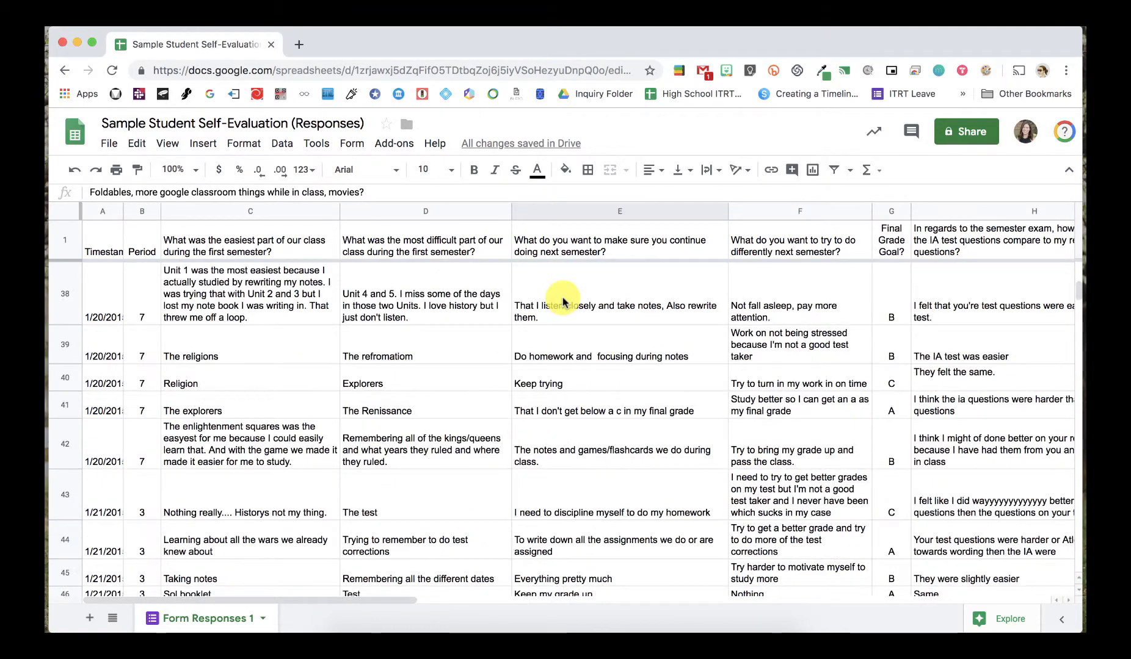
scroll(562, 301, "down", 2)
scroll(563, 301, "down", 10)
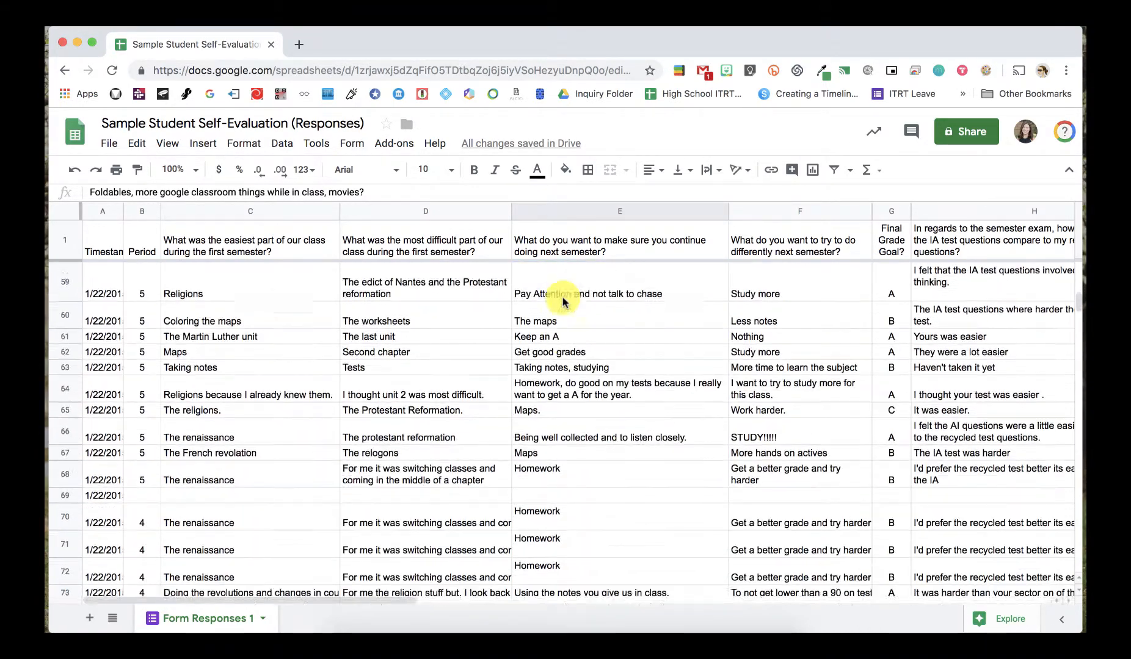
scroll(562, 301, "down", 5)
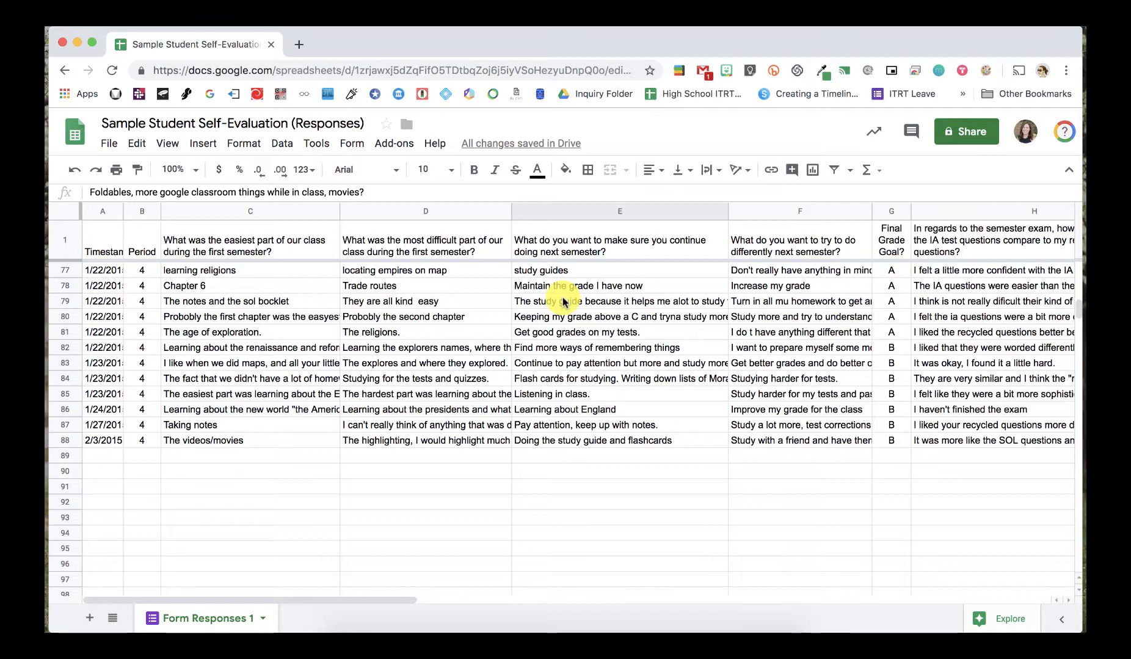
scroll(517, 354, "up", 20)
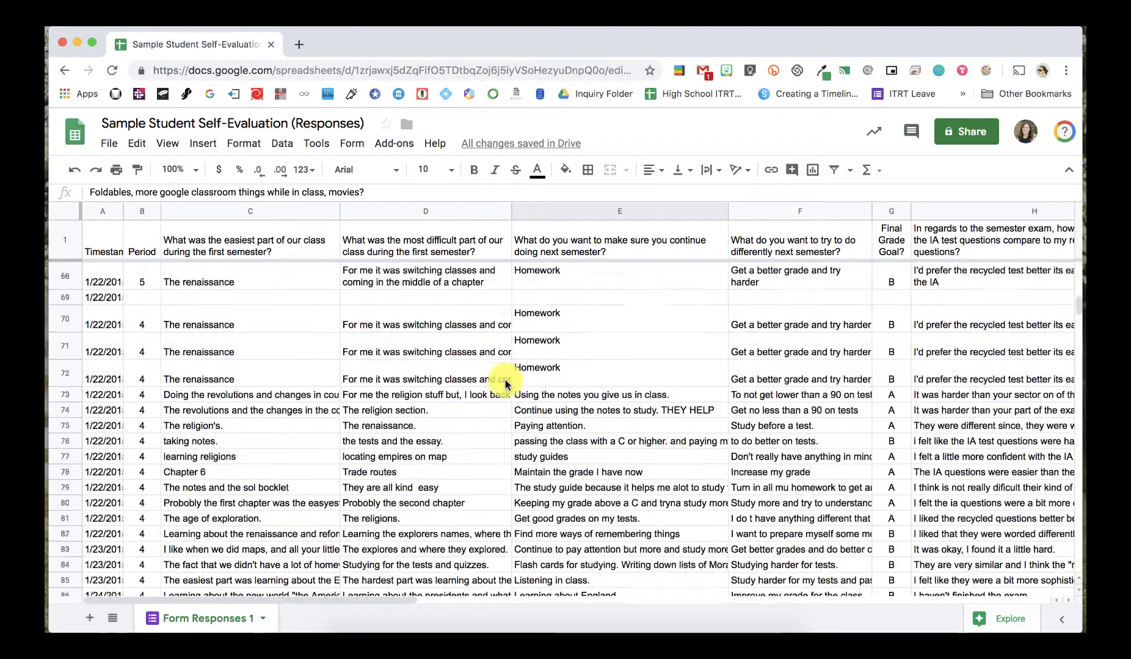
scroll(505, 384, "up", 3)
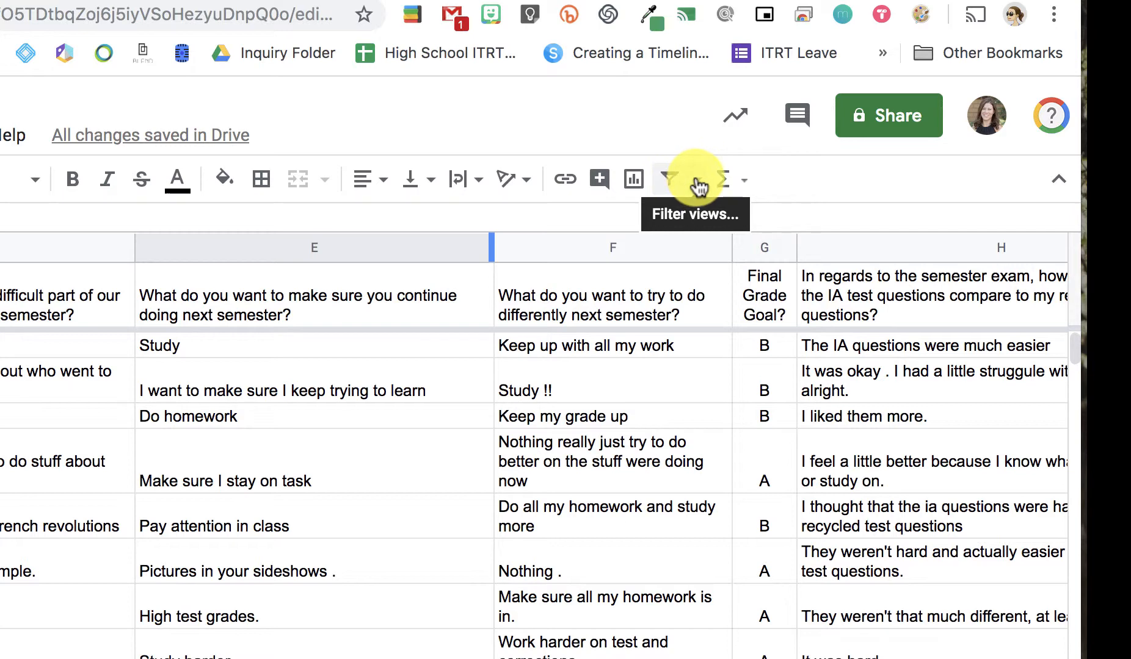
left_click(694, 182)
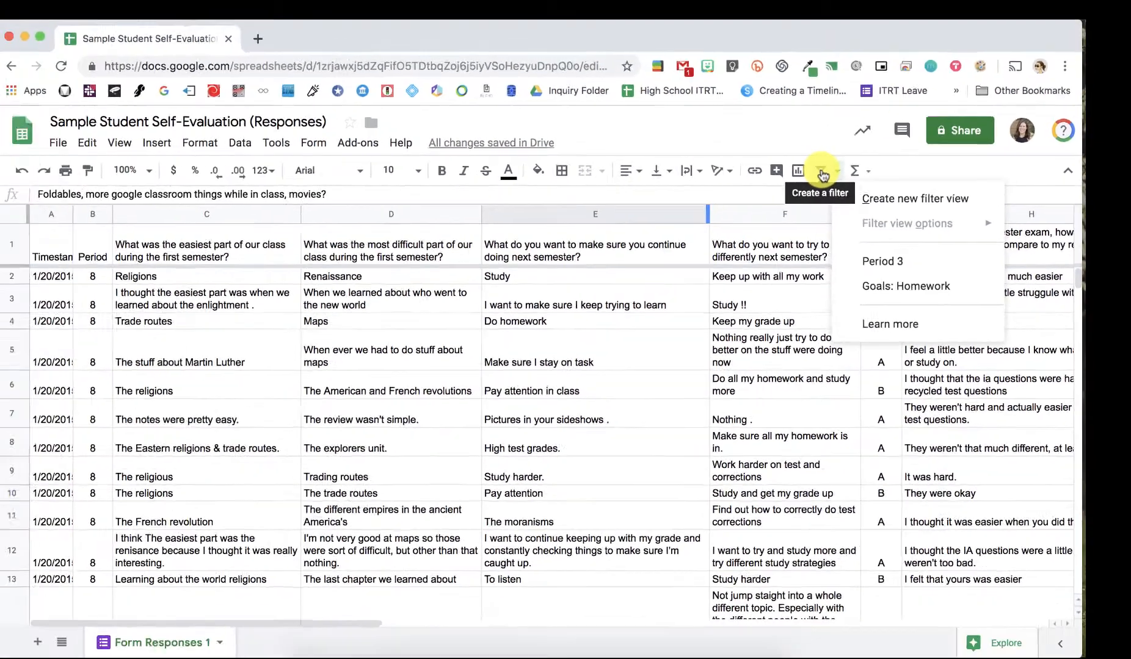
left_click(821, 174)
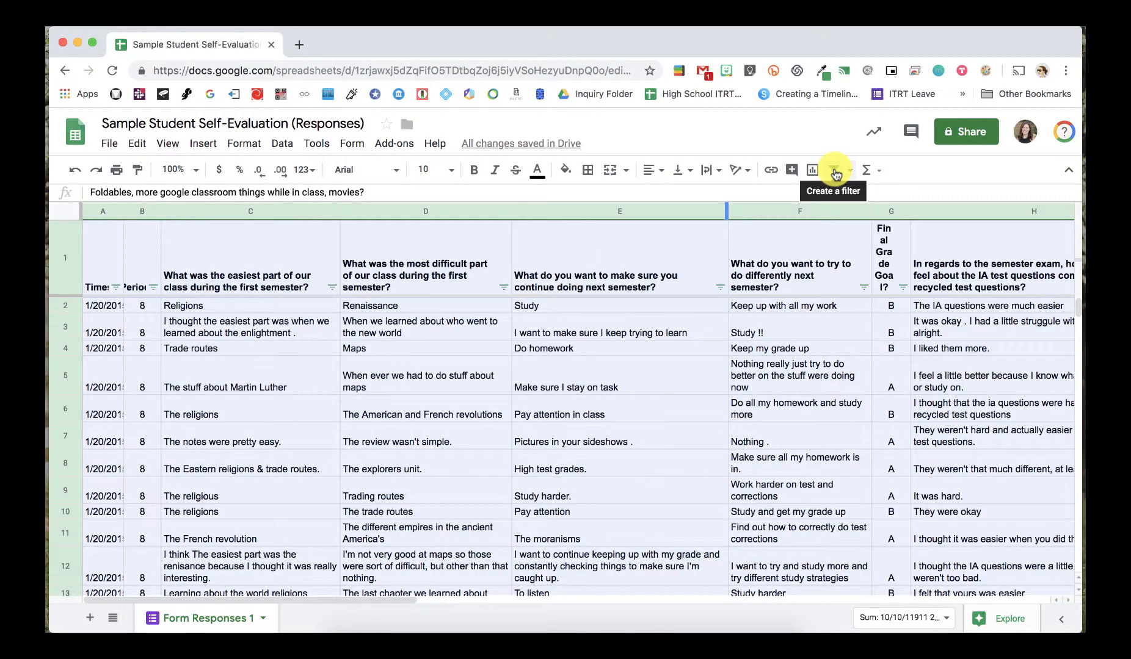
left_click(834, 171)
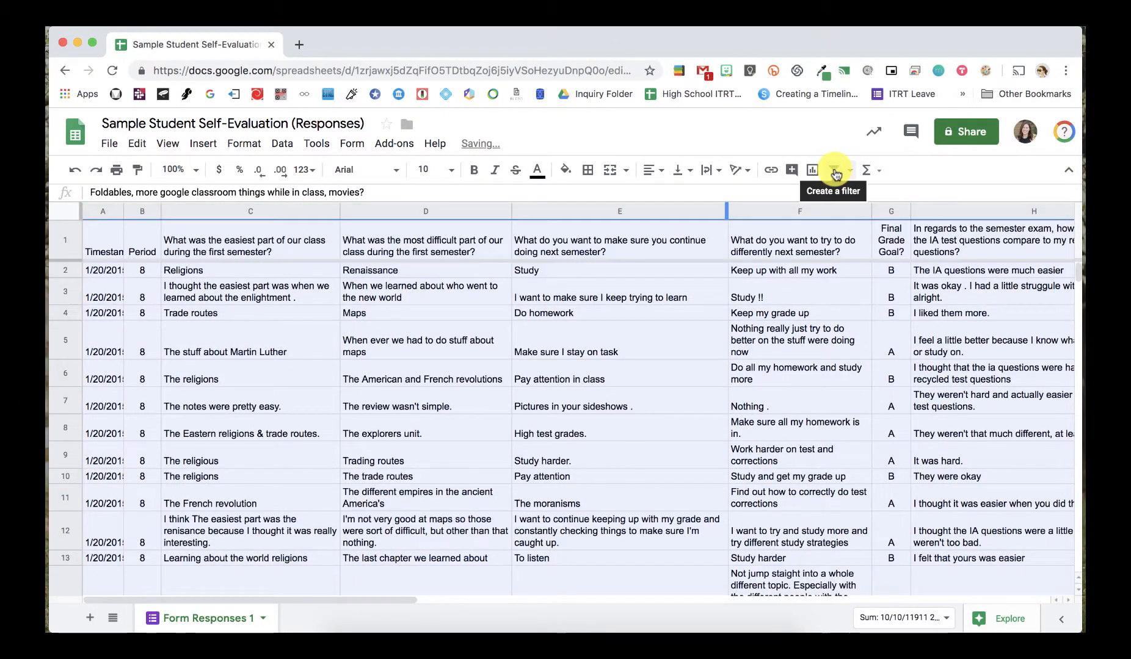
- Create a filter over columns A to H of the responses sheet
left_click(141, 233)
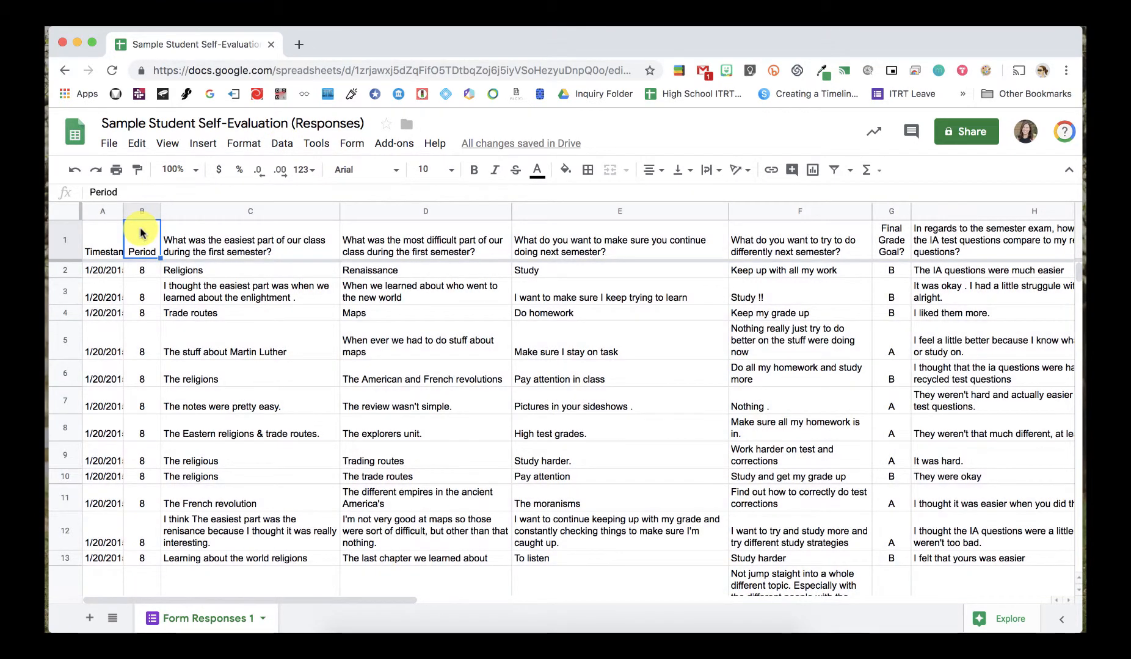
left_click_drag(94, 211, 520, 255)
left_click(519, 255)
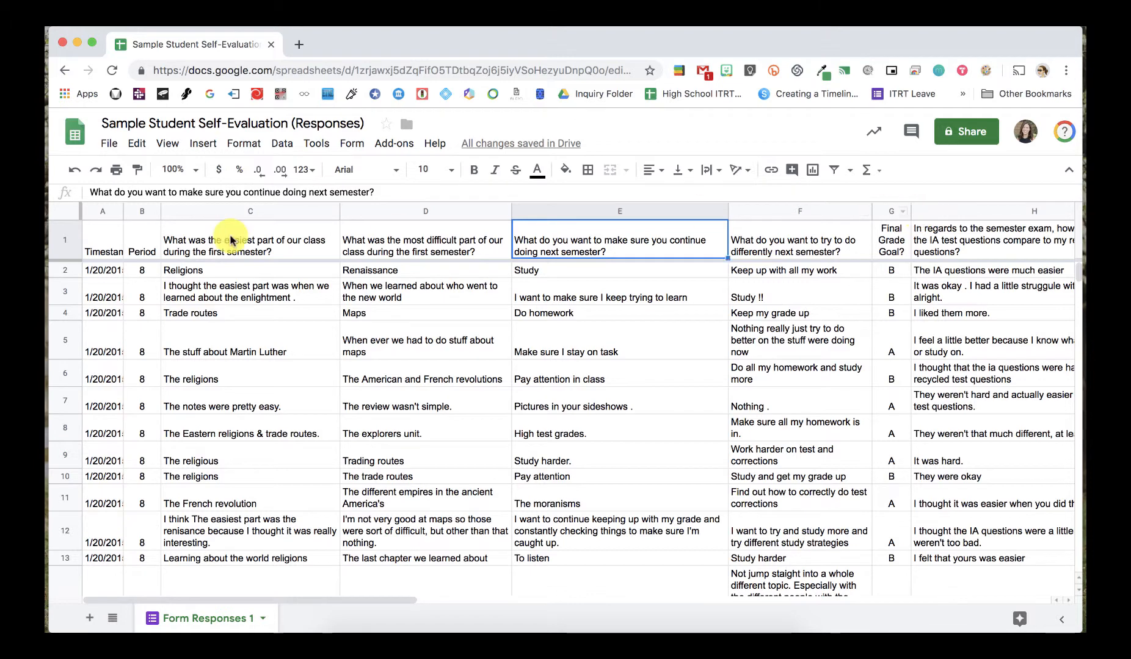
left_click_drag(93, 214, 1042, 227)
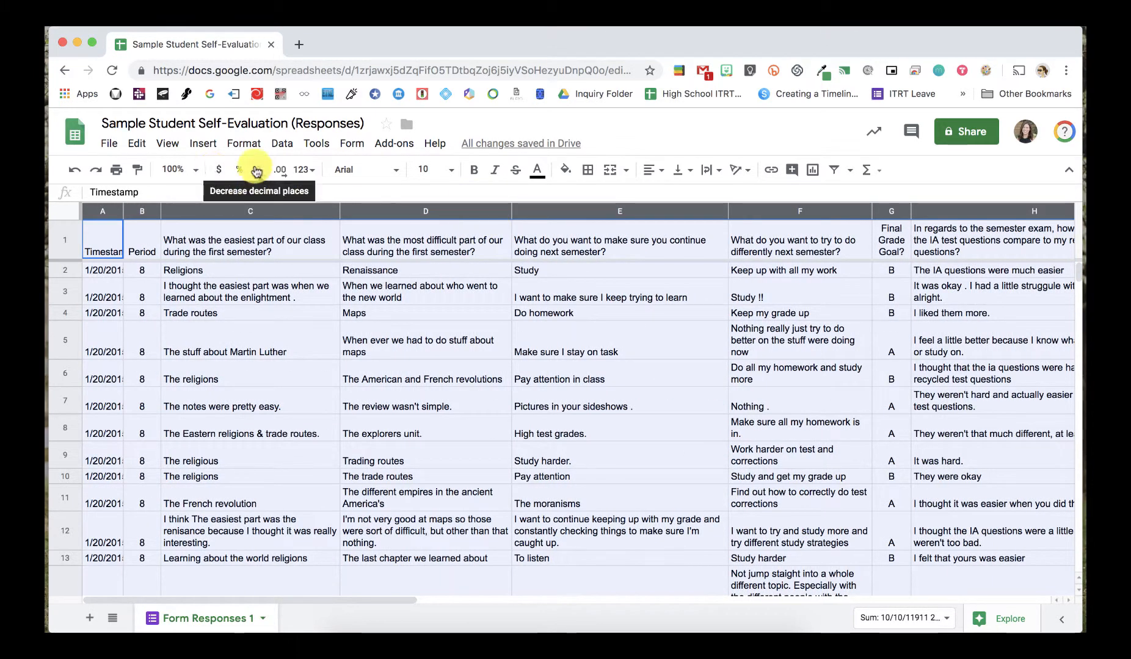
left_click(280, 147)
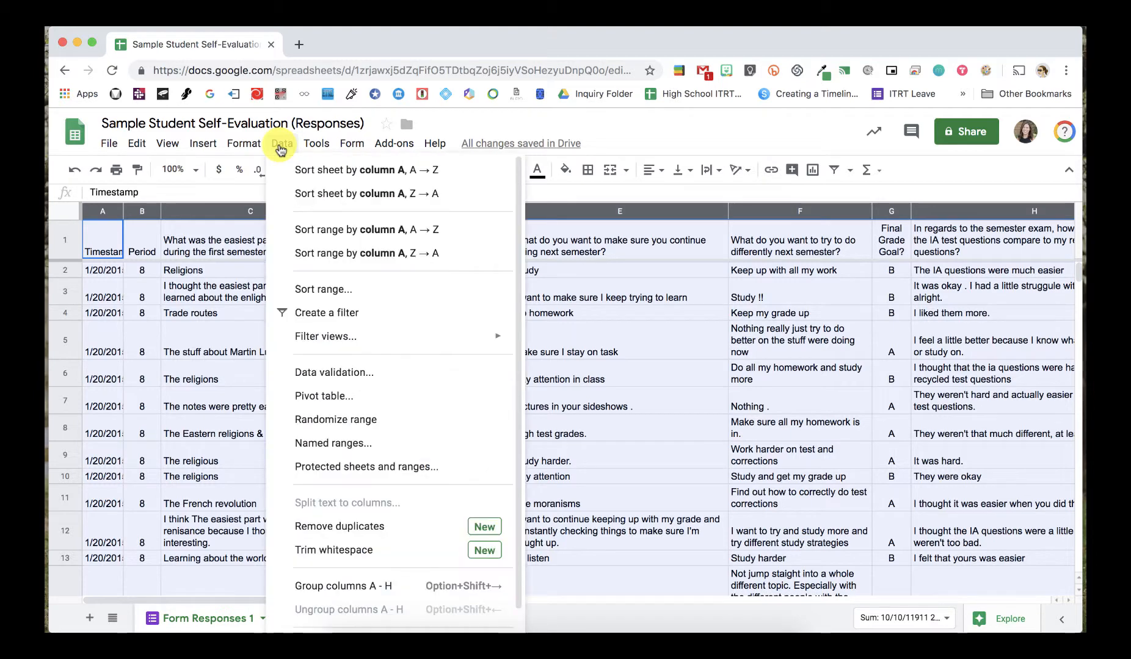
left_click(318, 316)
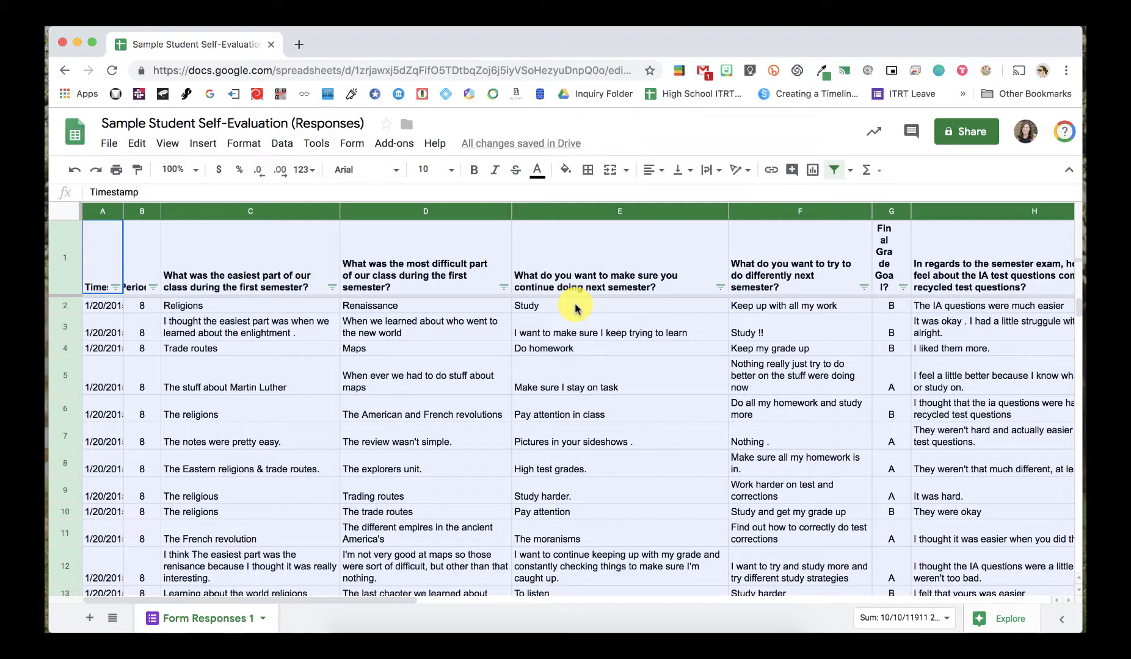
- Filter the Final Grade Goal column by values to show only the rows with A
left_click(904, 287)
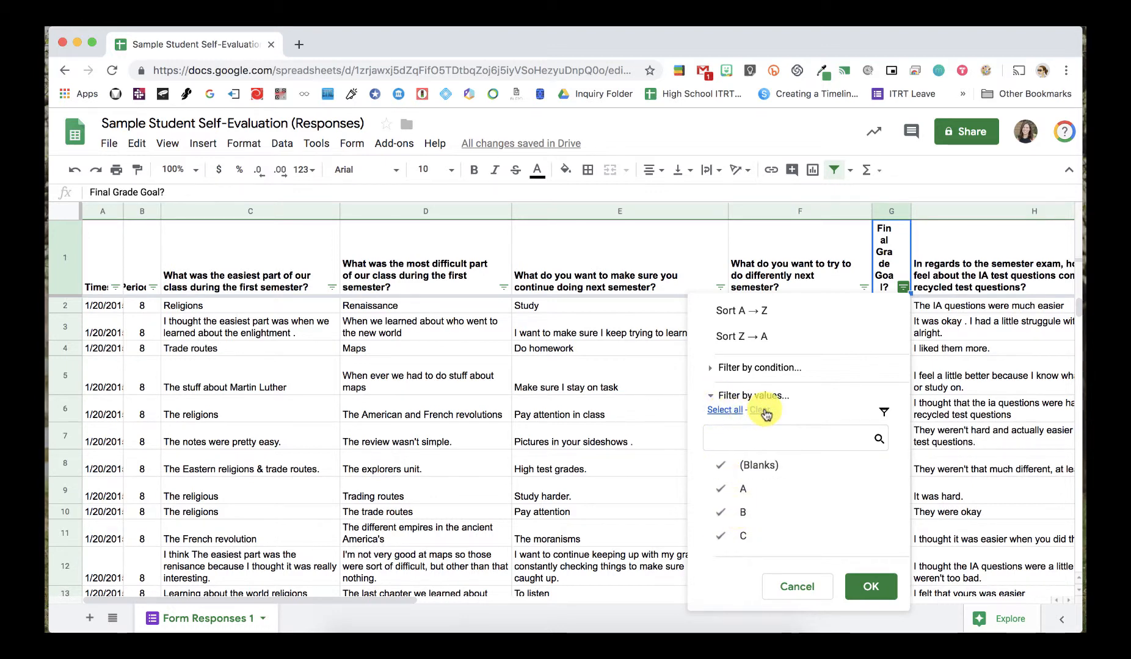
left_click(737, 492)
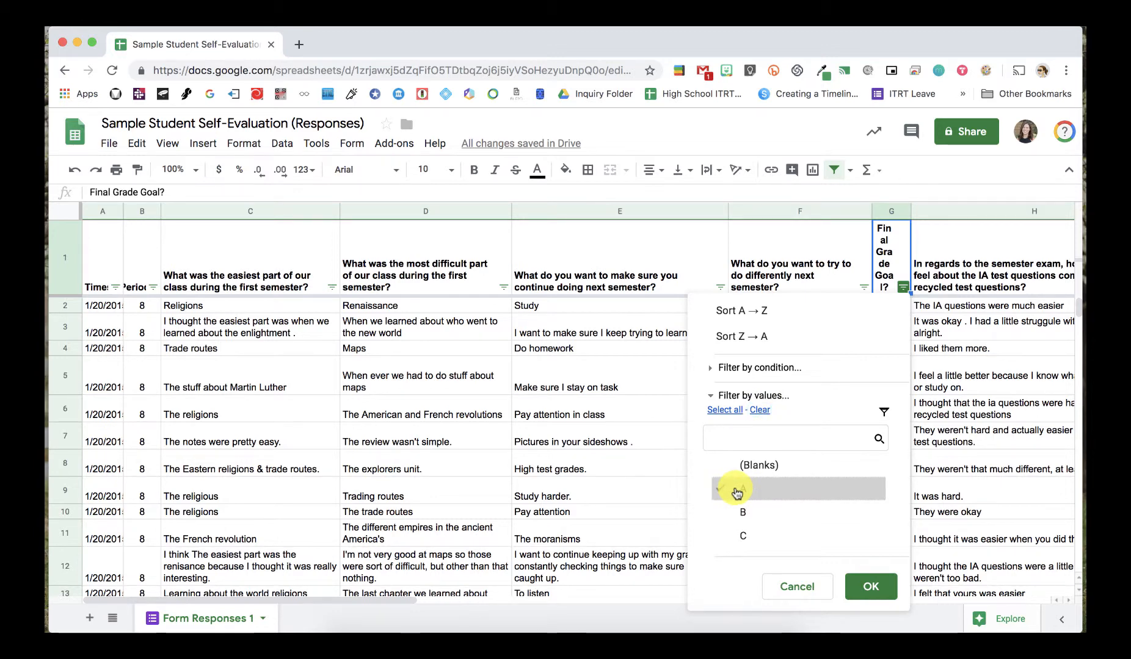
left_click(870, 588)
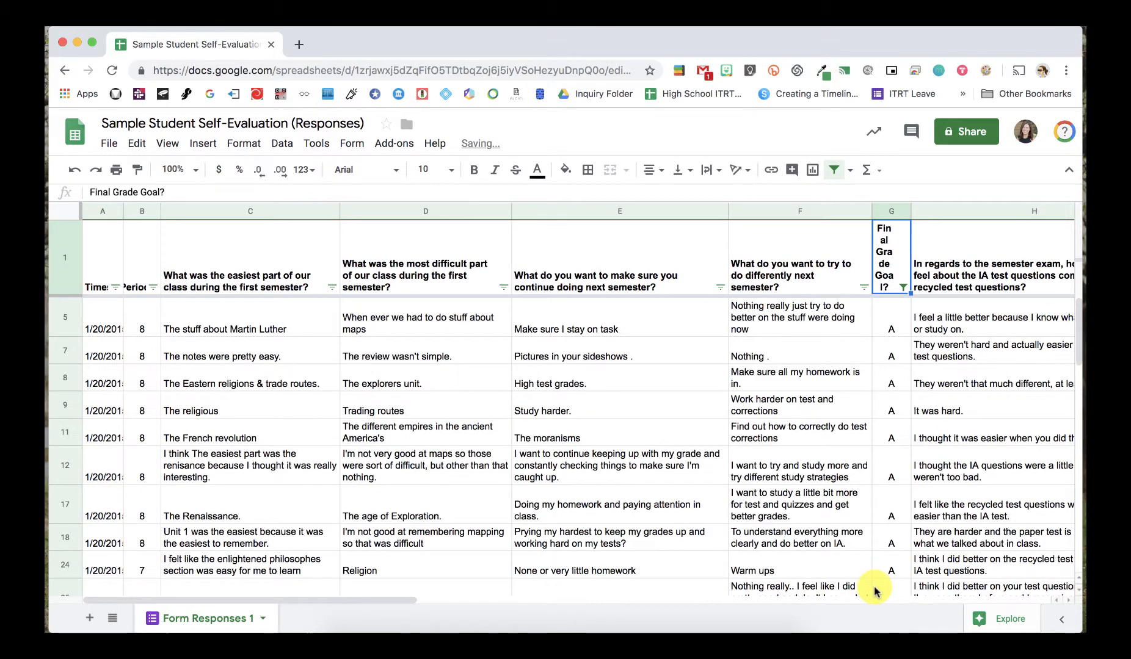
- Review the filtered responses down to the last row and turn the filter off
scroll(855, 391, "down", 4)
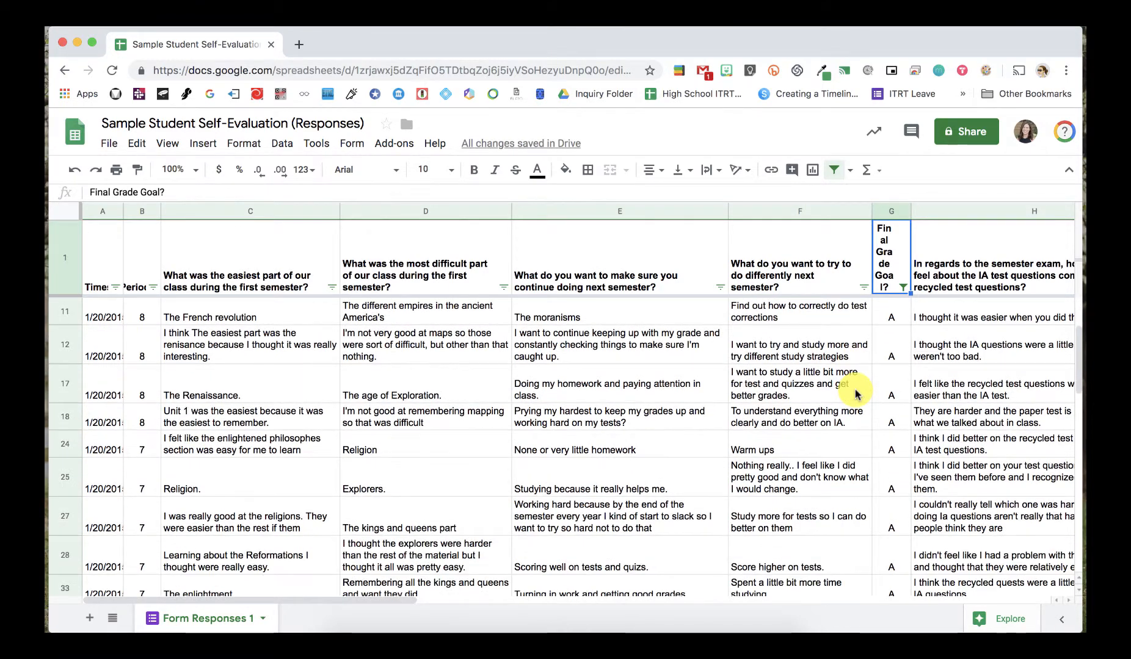
scroll(855, 393, "down", 5)
scroll(855, 393, "right", 1)
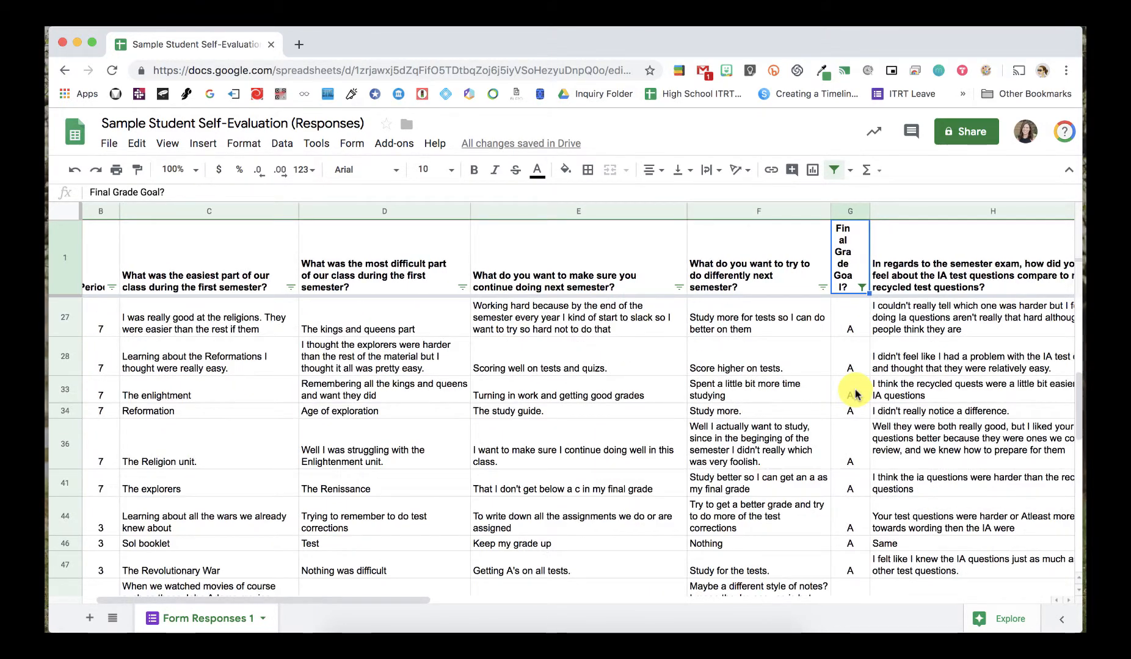
scroll(854, 394, "left", 1)
scroll(855, 394, "down", 5)
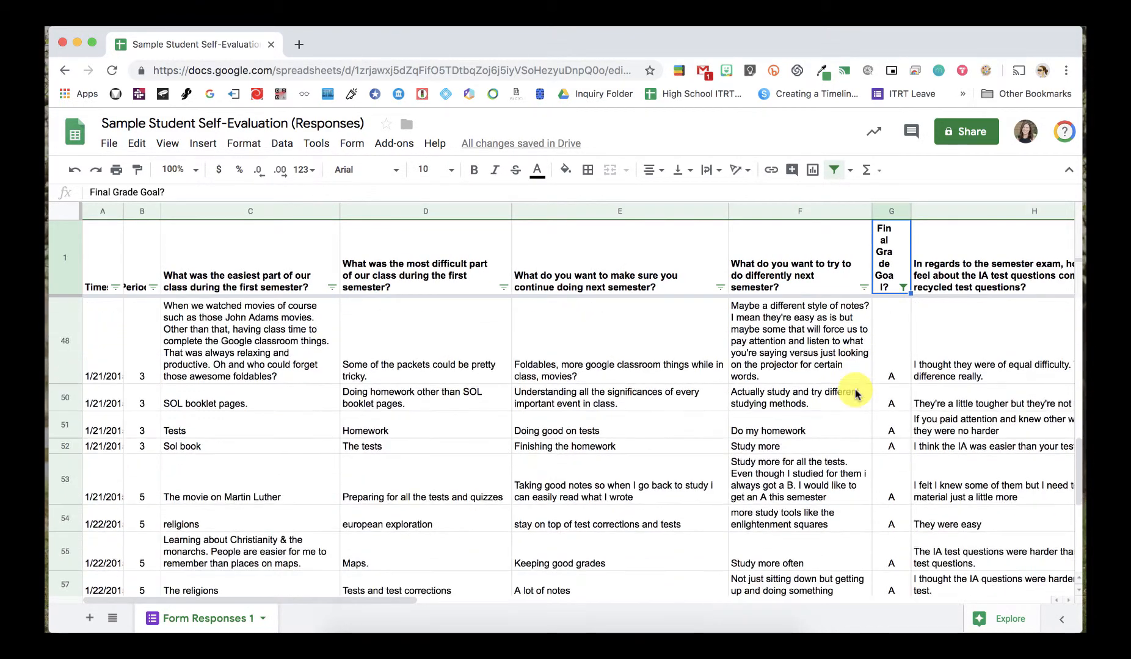
scroll(854, 391, "down", 5)
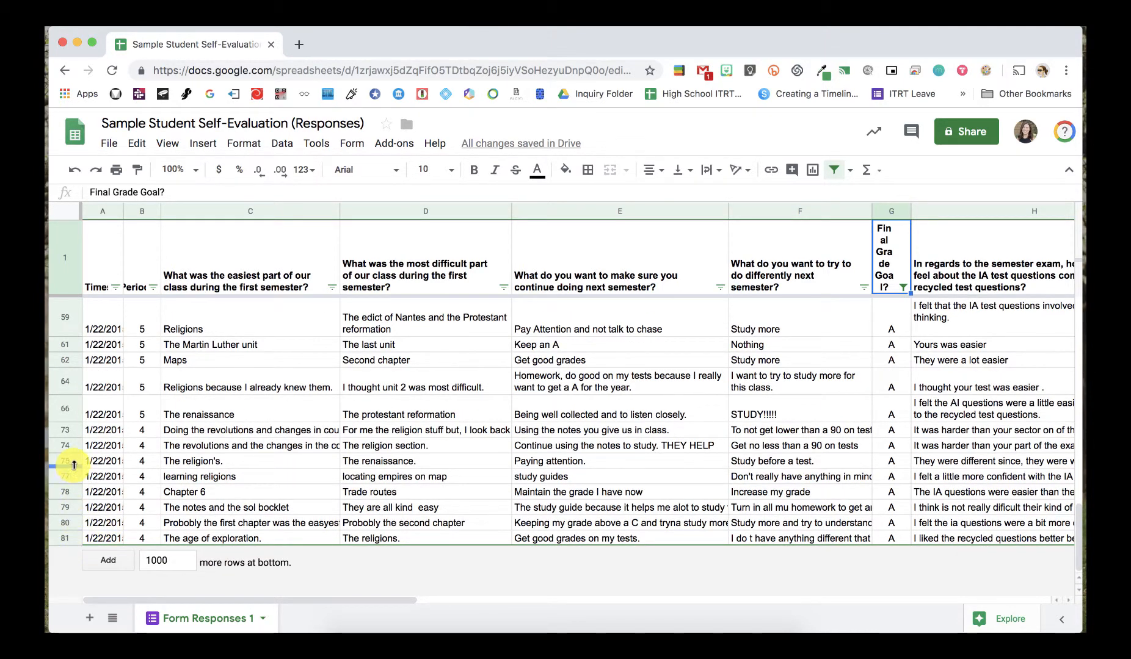
left_click(834, 171)
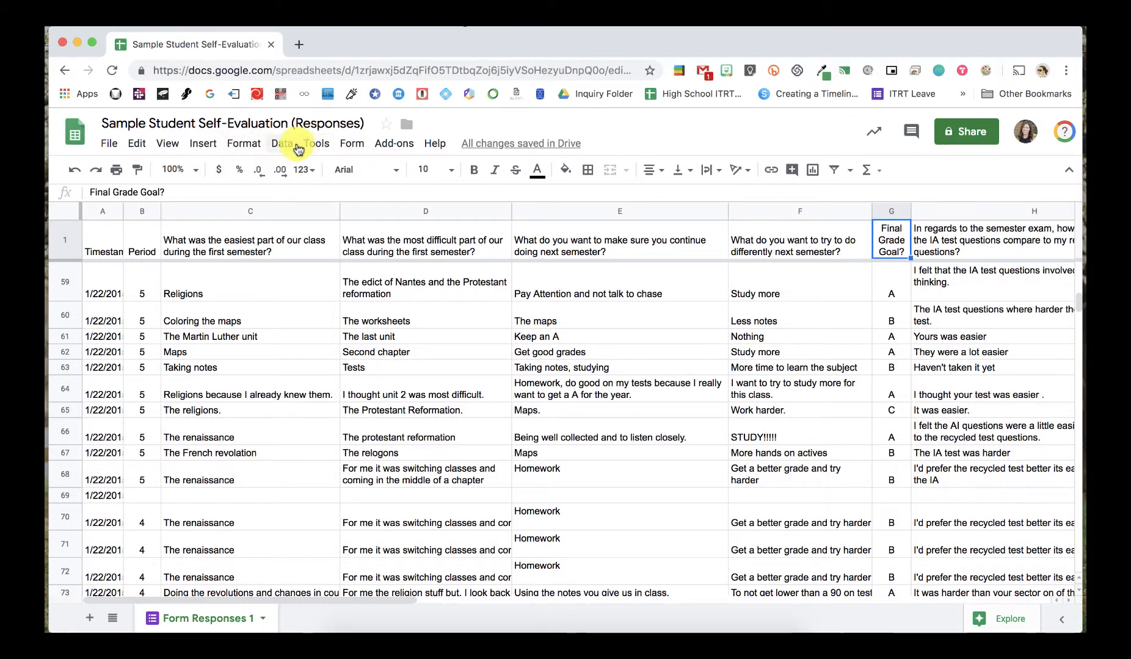
- Create a new filter view covering columns A to H
left_click_drag(99, 212, 940, 218)
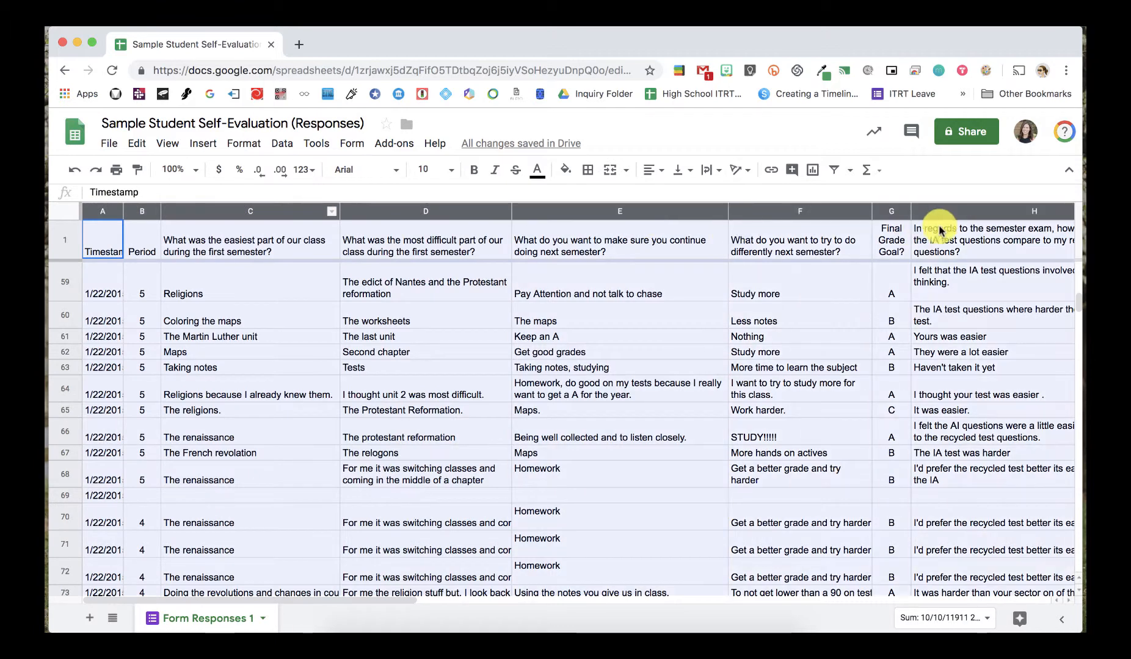
left_click(283, 143)
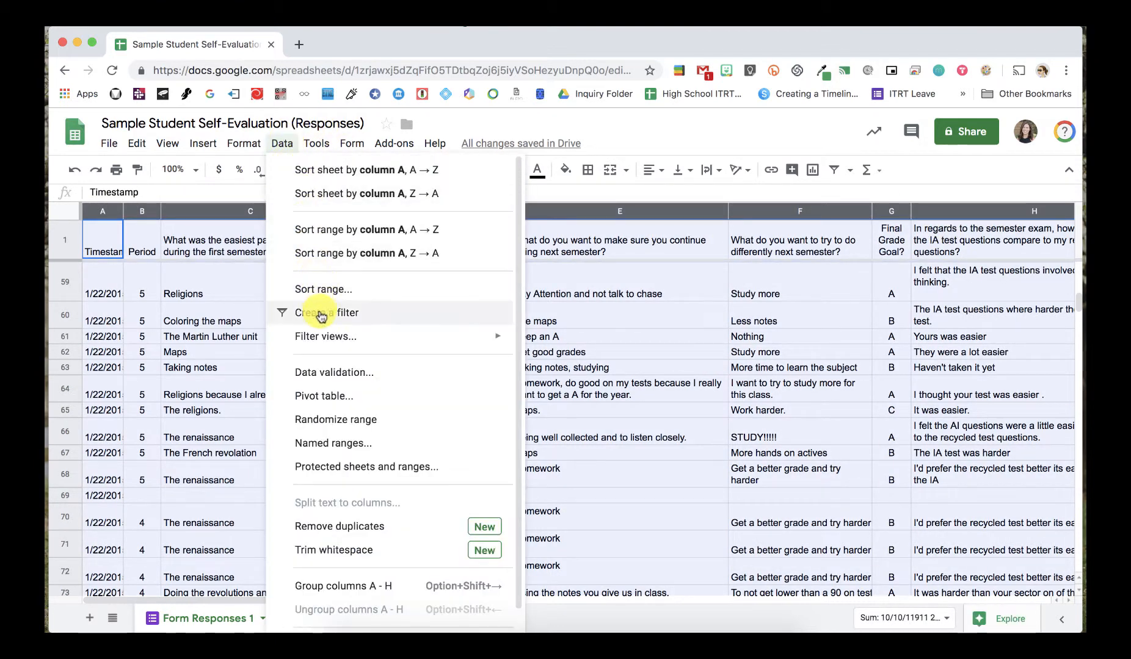
mouse_move(321, 342)
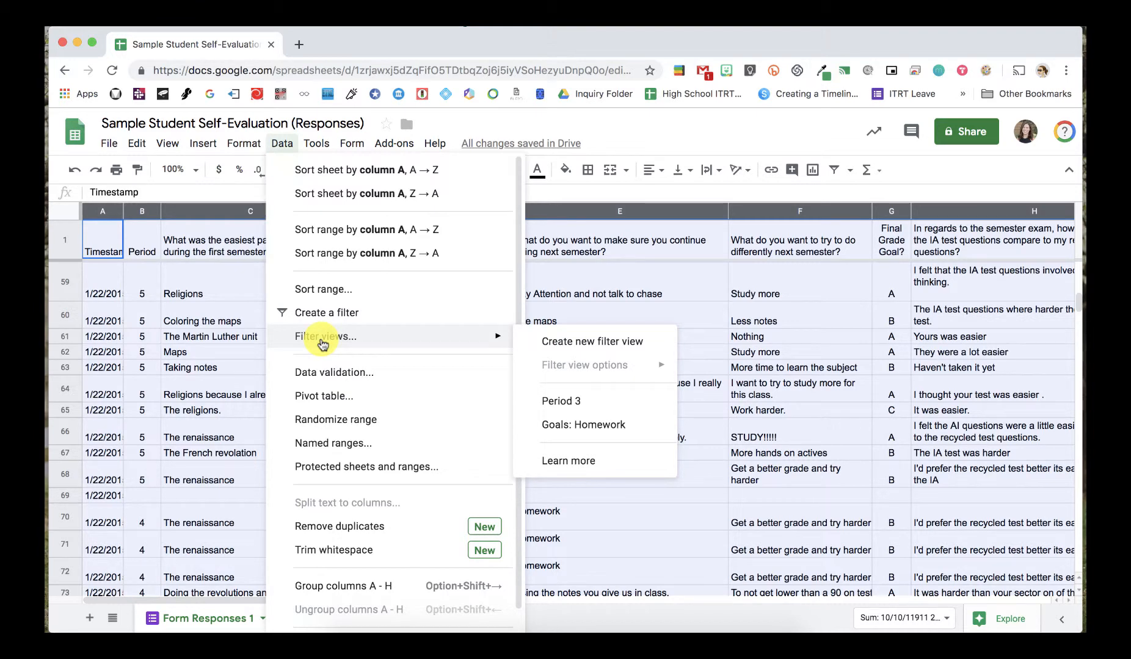
left_click(588, 353)
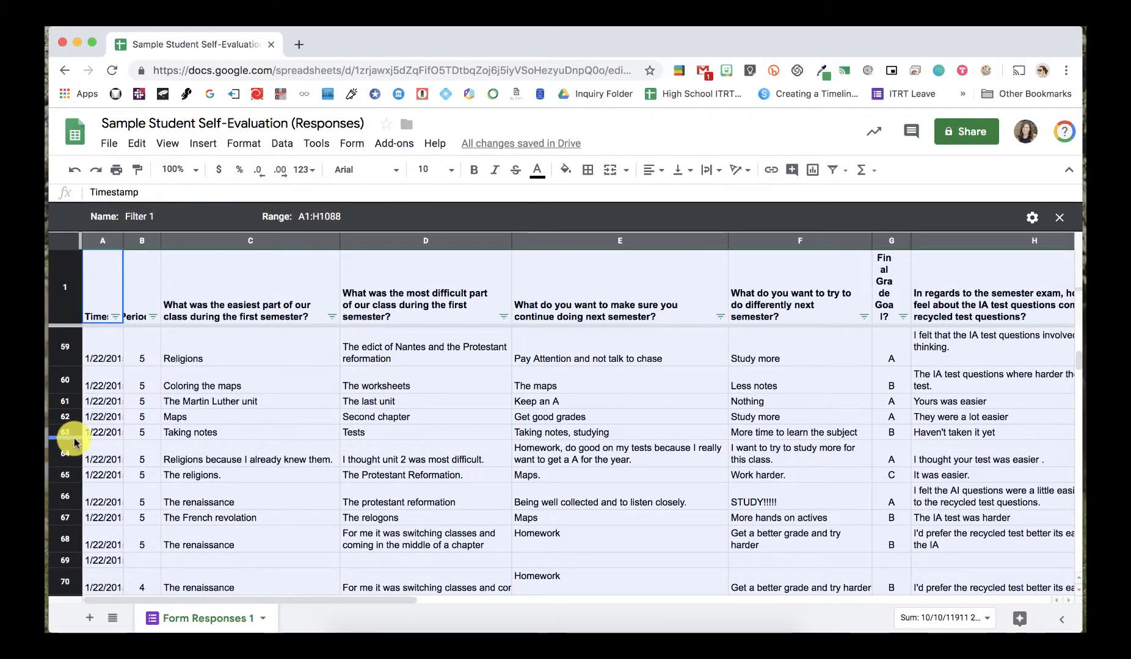
- Name the filter view Period 3 and set its range to A1:H100
left_click(148, 216)
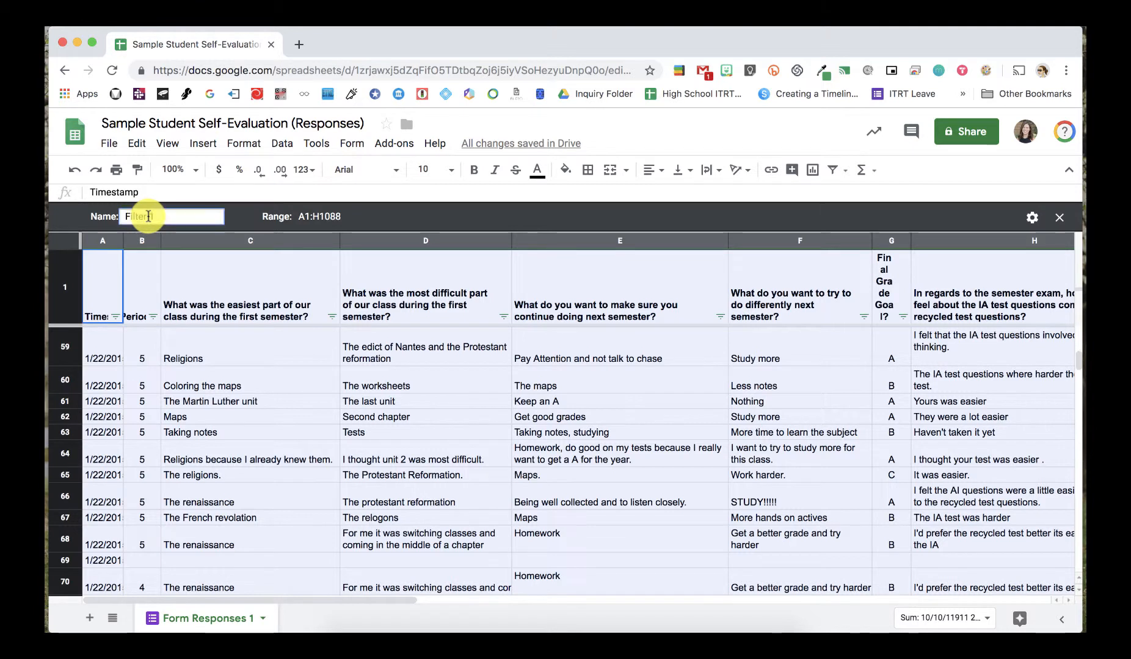
type("Period 3")
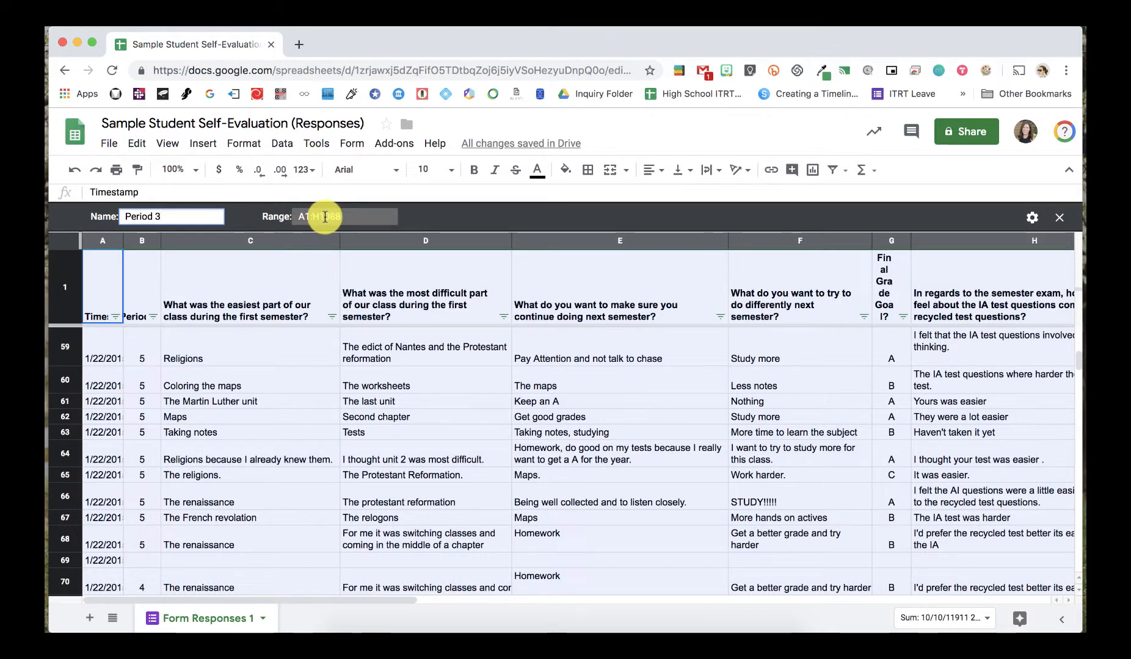
left_click(326, 217)
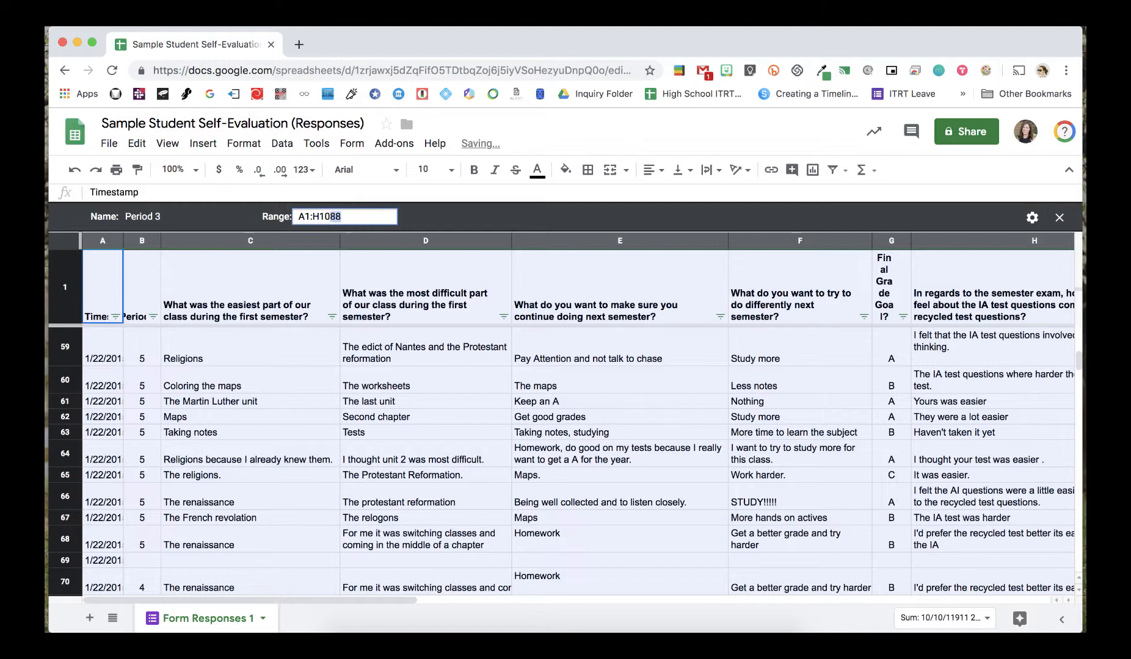
type("0")
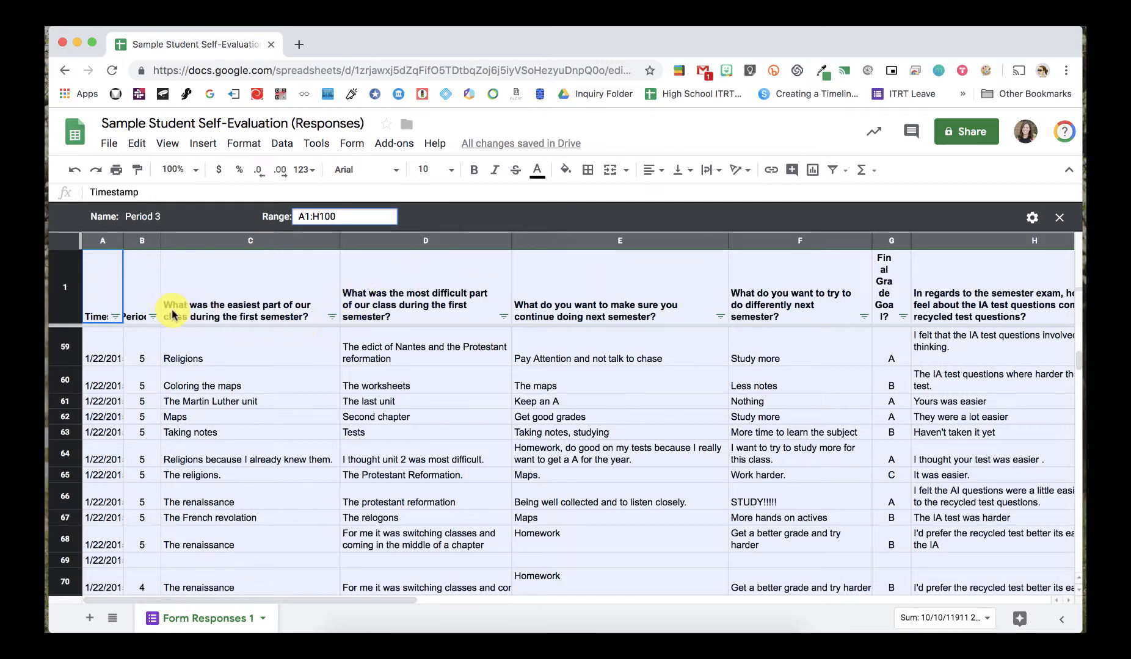
- Filter the Period column by values in this view to show only the rows with 3, and review them
left_click(153, 317)
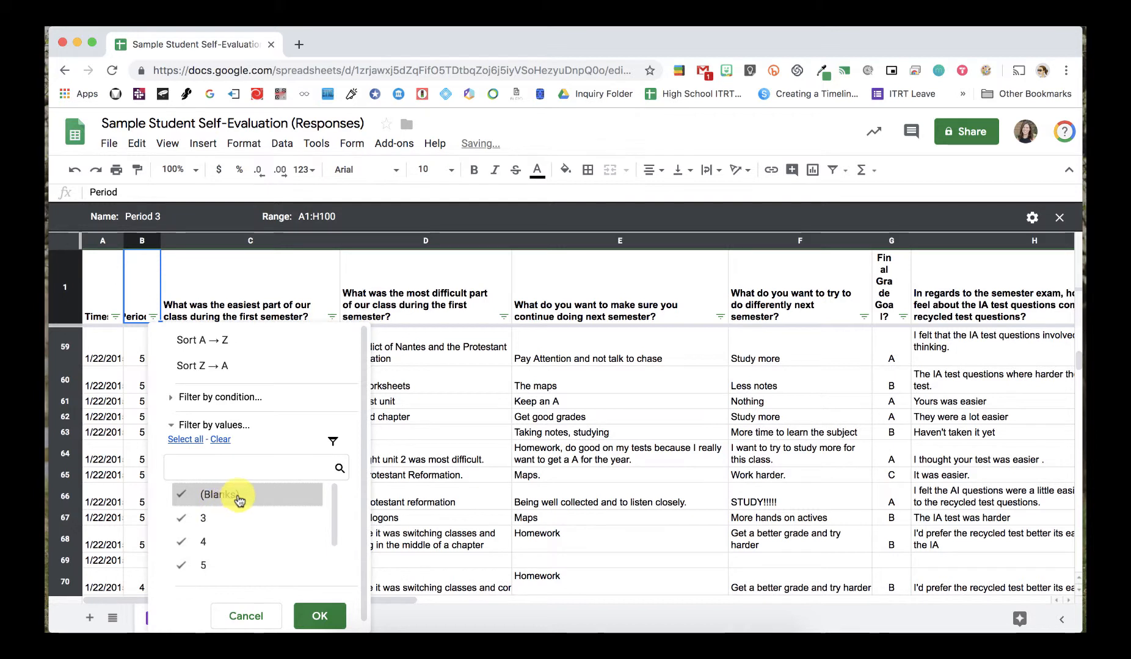
left_click(220, 440)
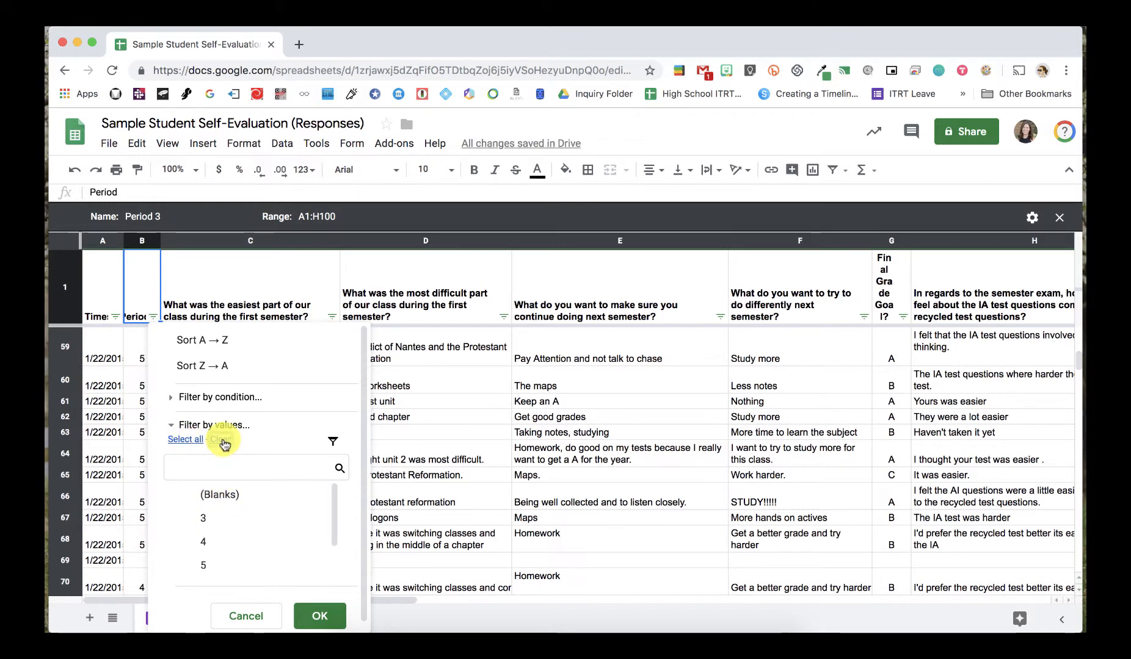
left_click(202, 526)
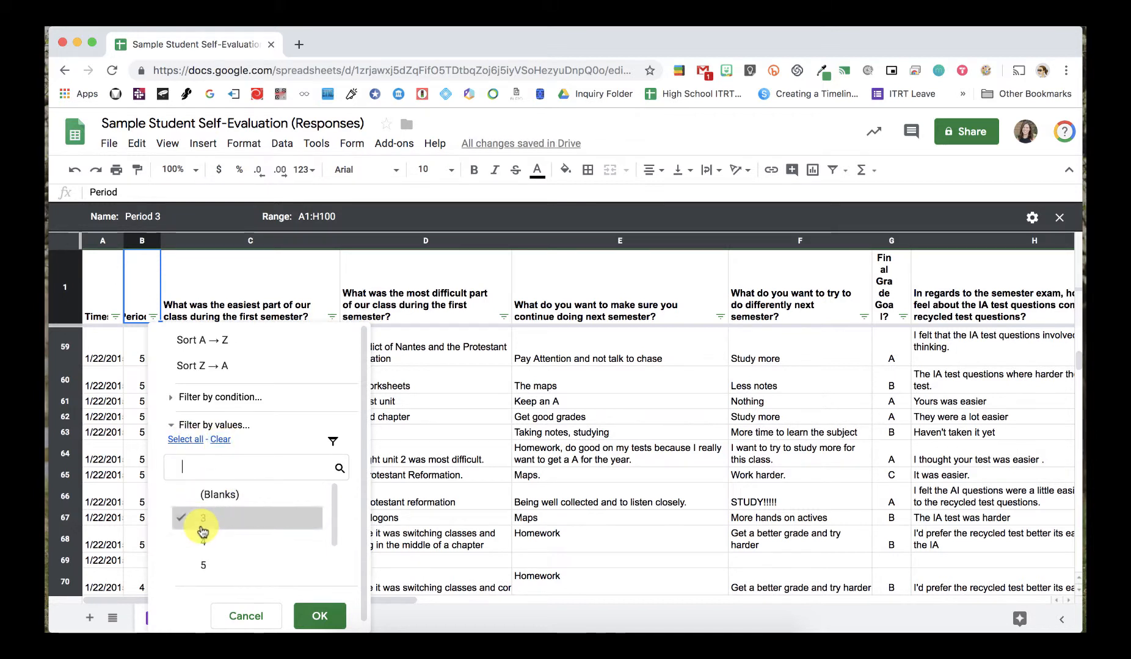
left_click(323, 618)
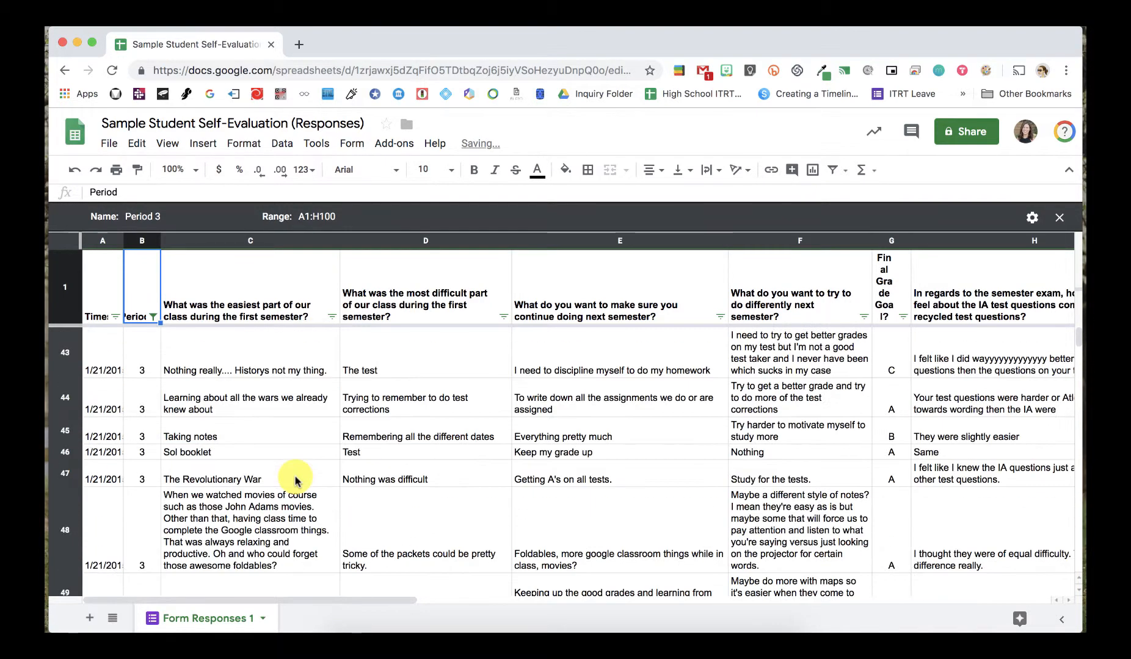
scroll(295, 480, "down", 3)
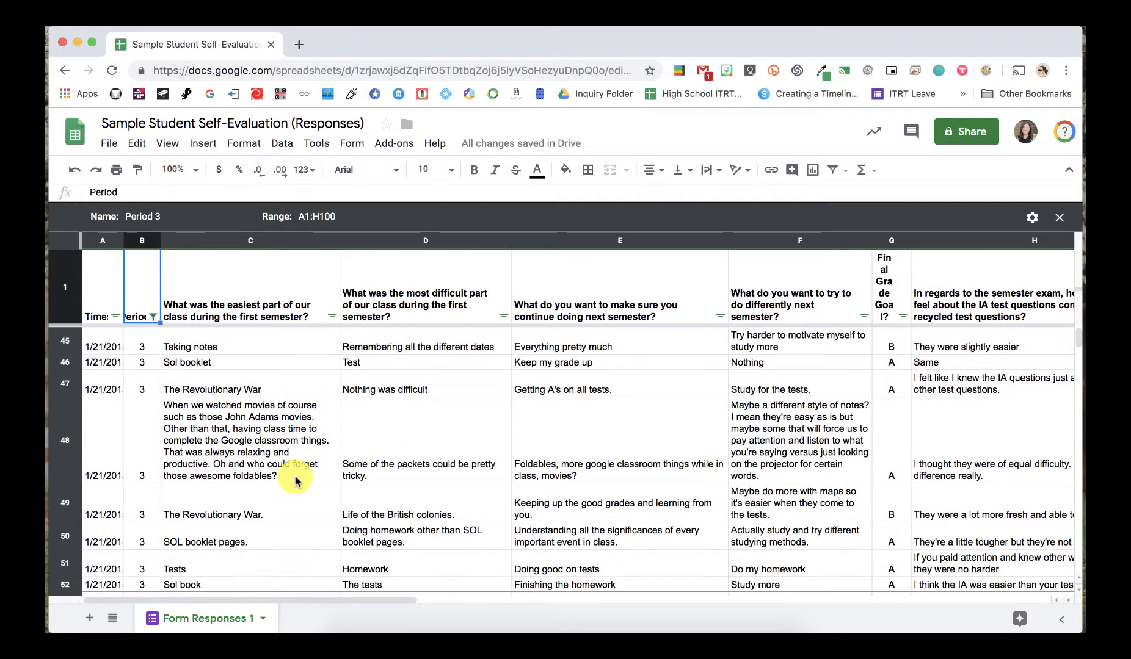
scroll(296, 481, "down", 2)
scroll(296, 481, "up", 3)
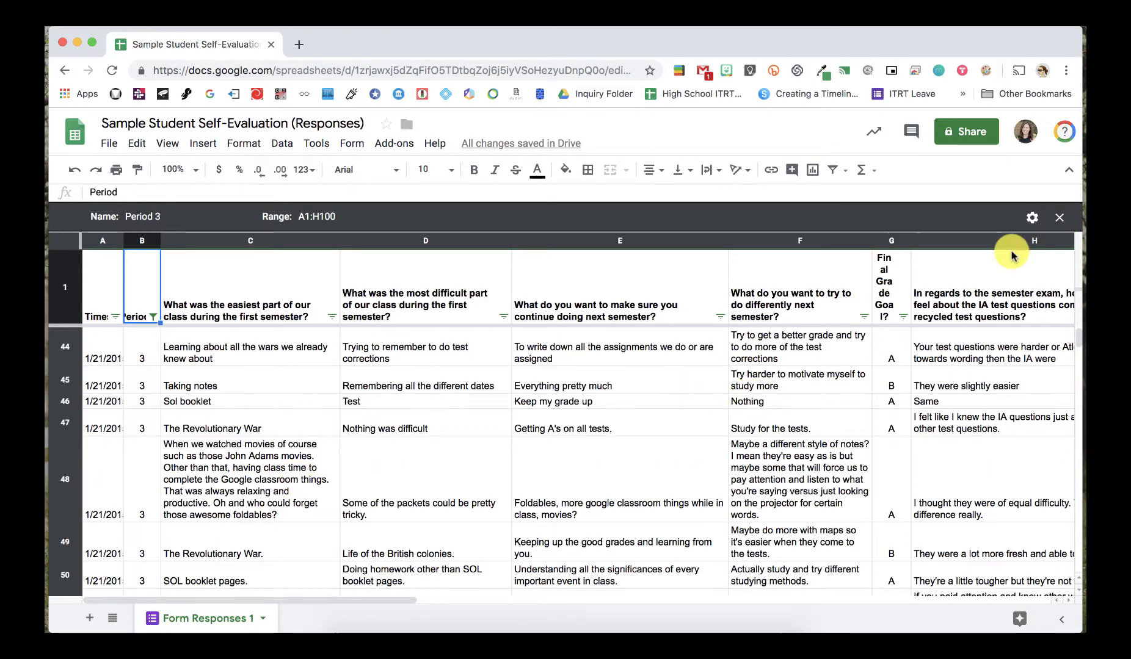
- Close the Period 3 filter view and look through the unfiltered responses back up to the first rows
left_click(1060, 218)
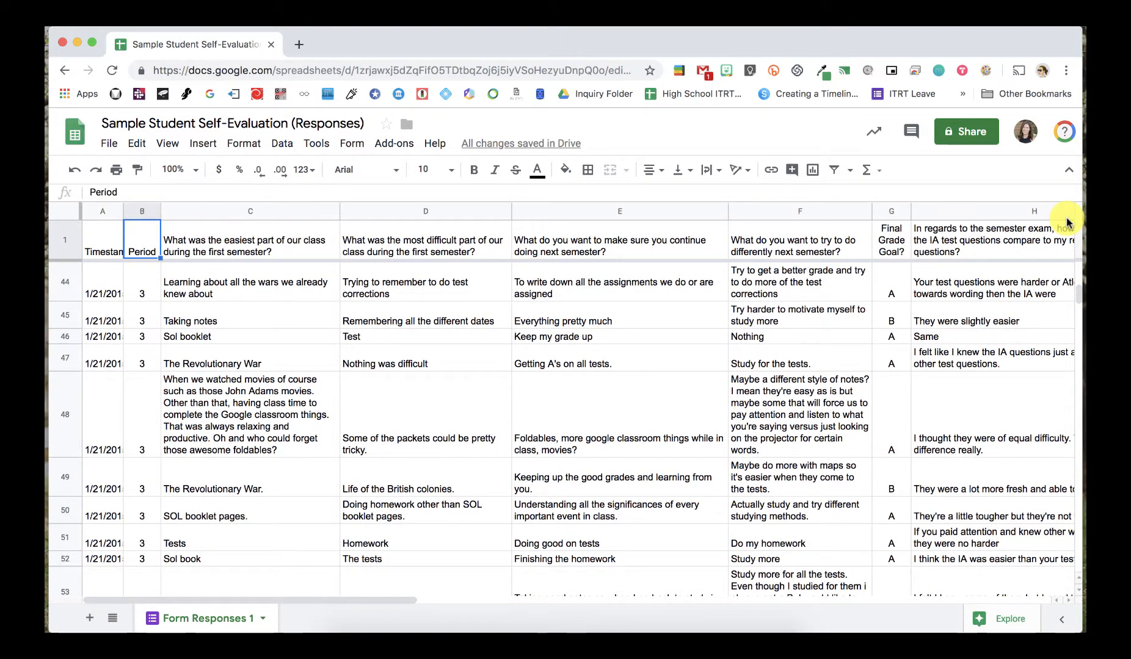
scroll(410, 442, "down", 5)
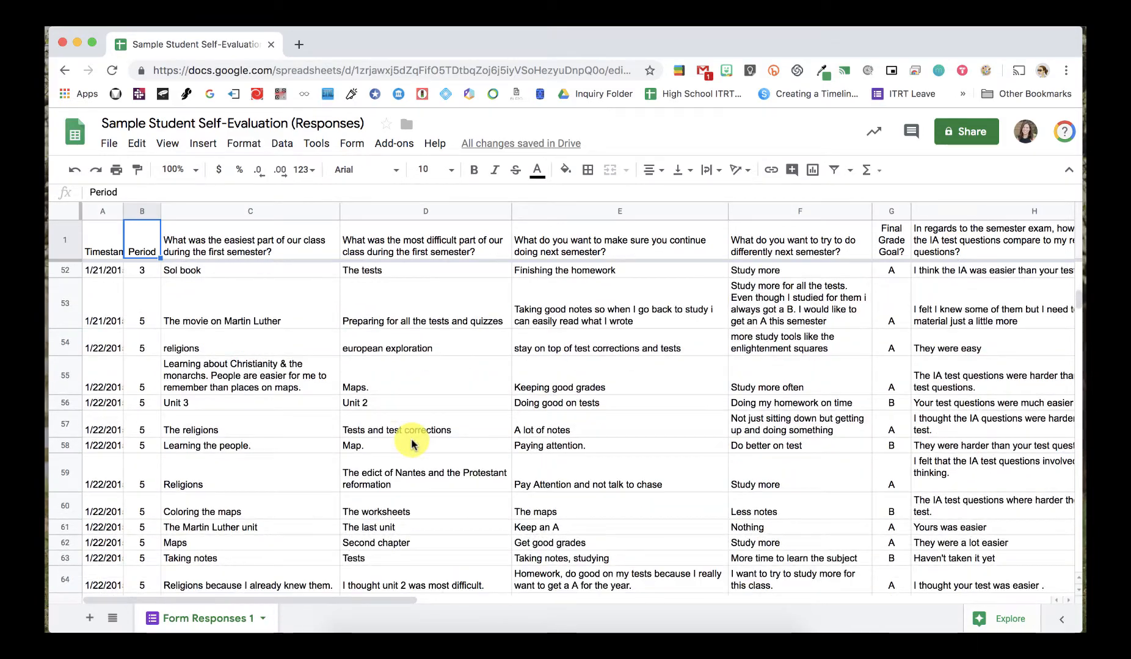
scroll(411, 444, "down", 2)
scroll(412, 444, "up", 10)
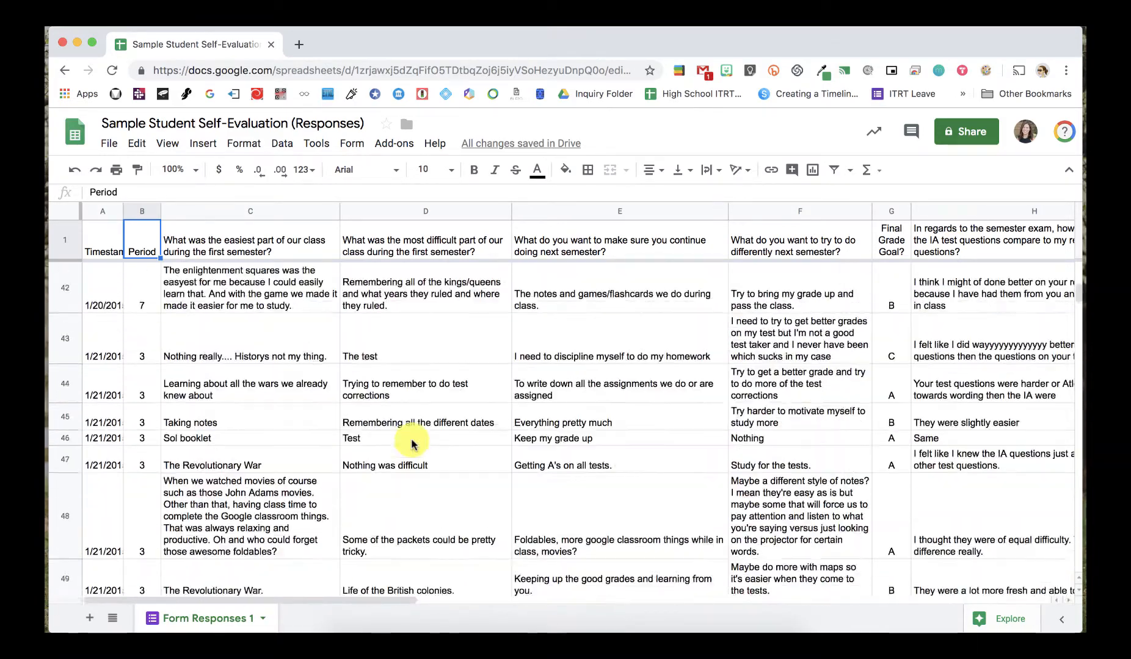
scroll(411, 444, "up", 15)
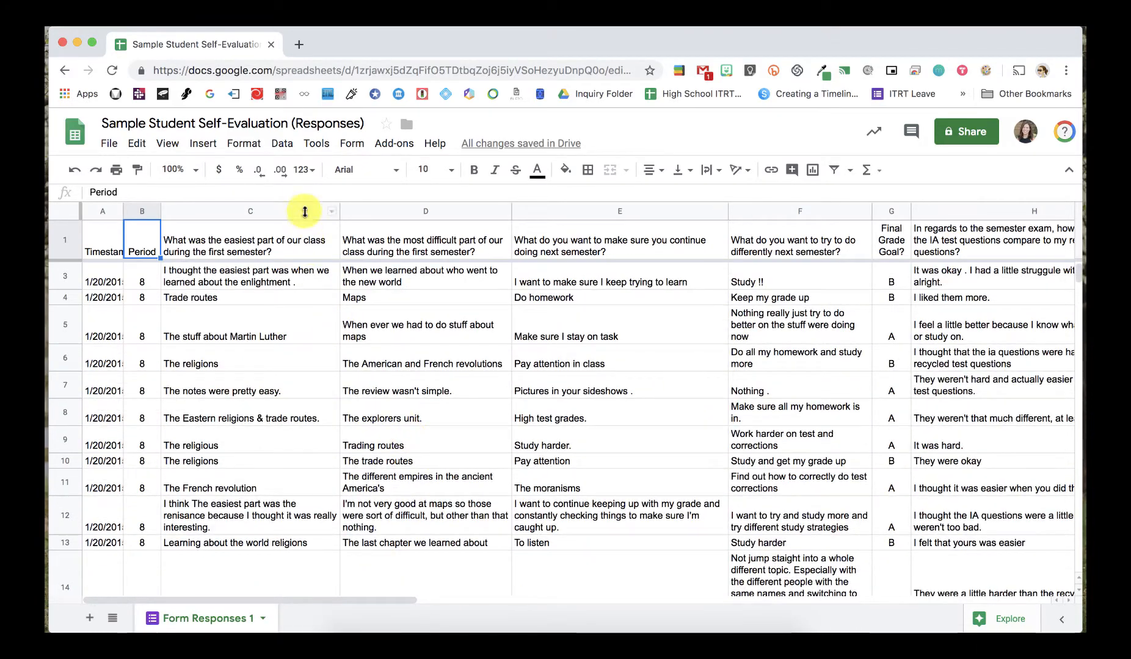
- Reopen the first saved Period 3 filter view to check its rows, and close it again
left_click(276, 147)
mouse_move(347, 282)
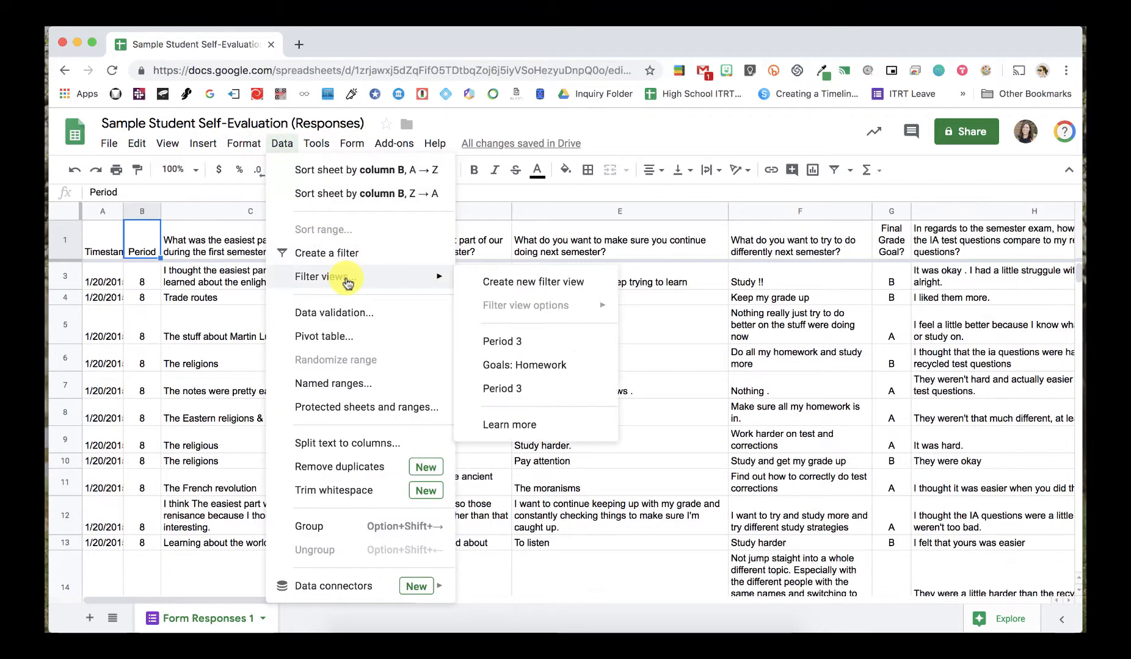
left_click(541, 345)
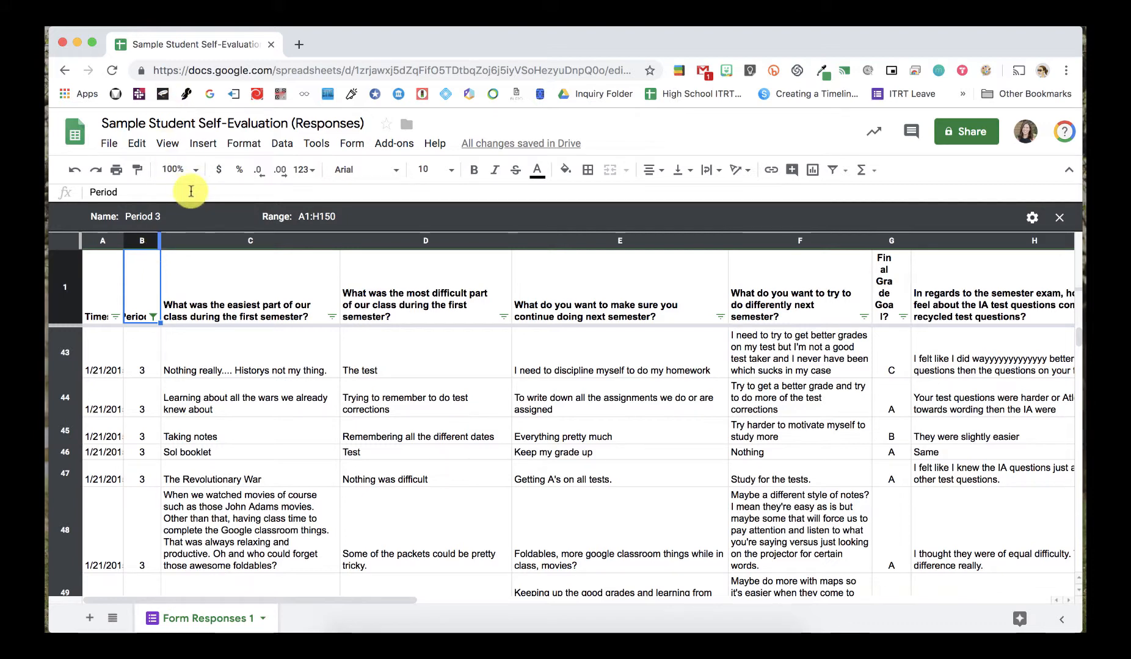
left_click(1067, 218)
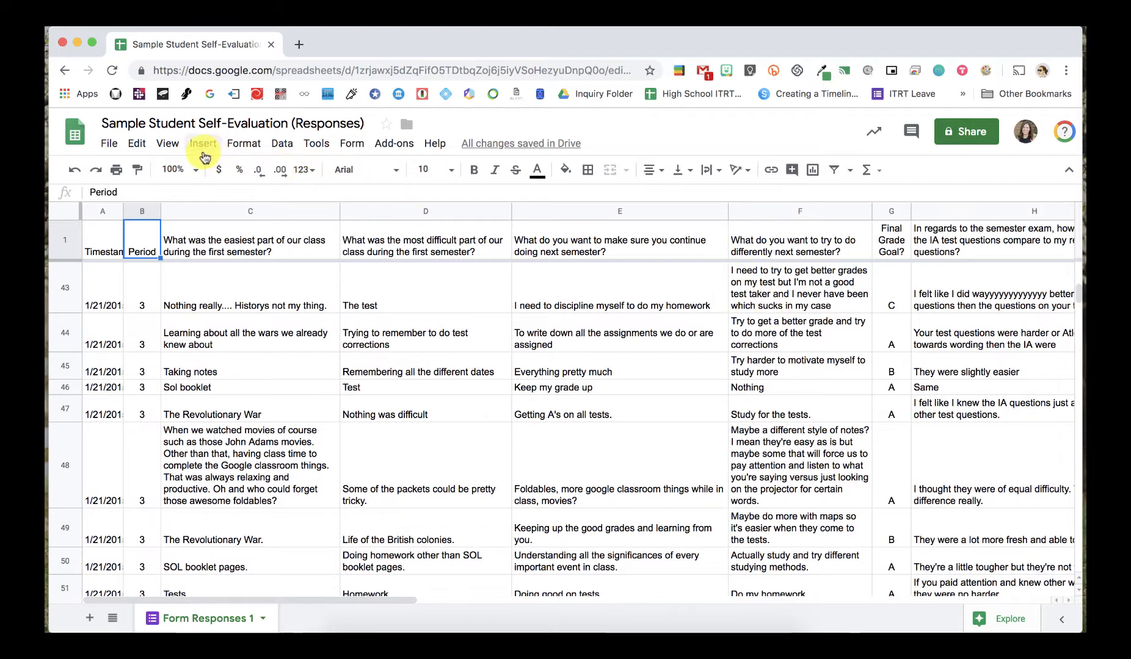
- Create another new filter view covering columns A to H
left_click_drag(97, 211, 904, 207)
left_click(282, 145)
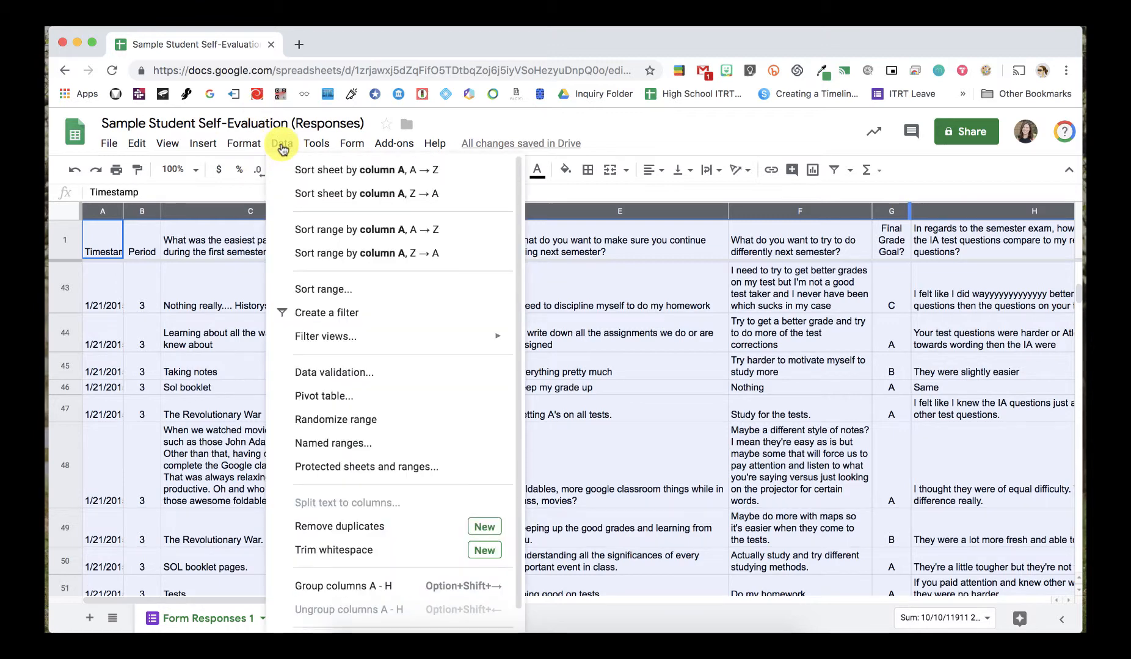
mouse_move(328, 338)
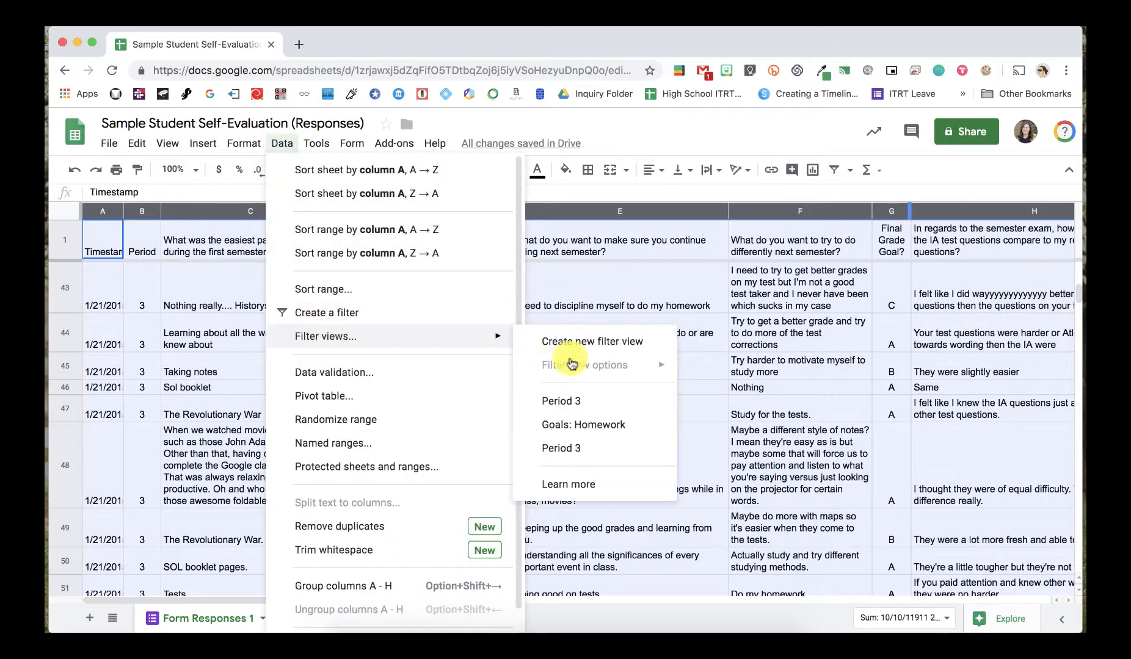
left_click(592, 343)
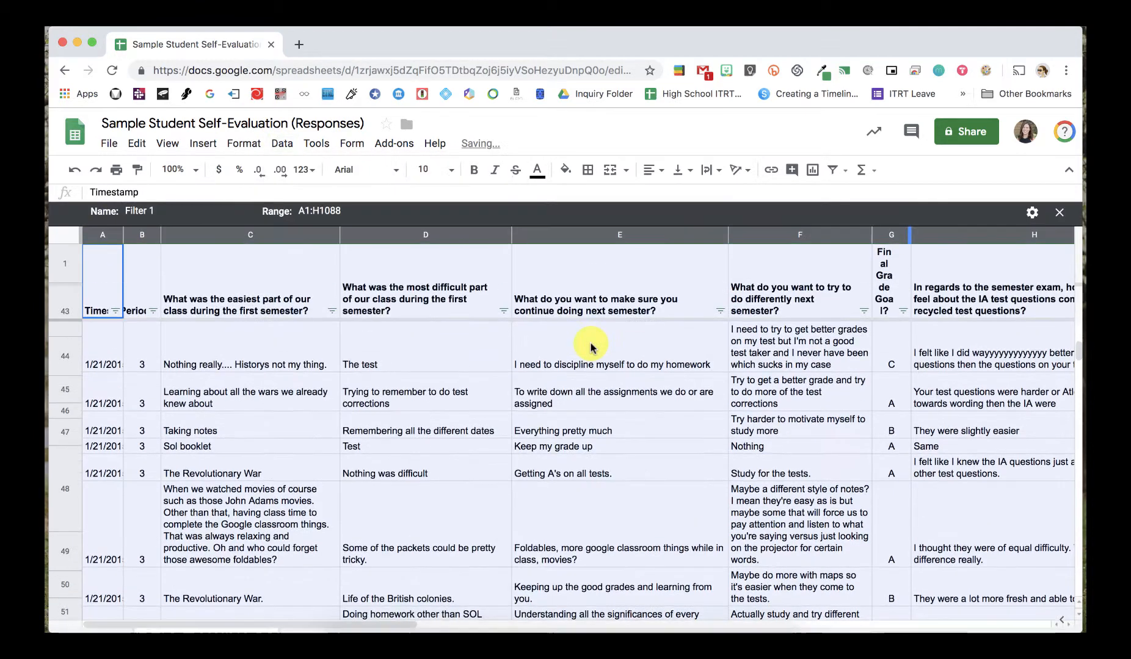
- Name the new filter view Goal: Study and set its range to A1:H100
left_click(145, 217)
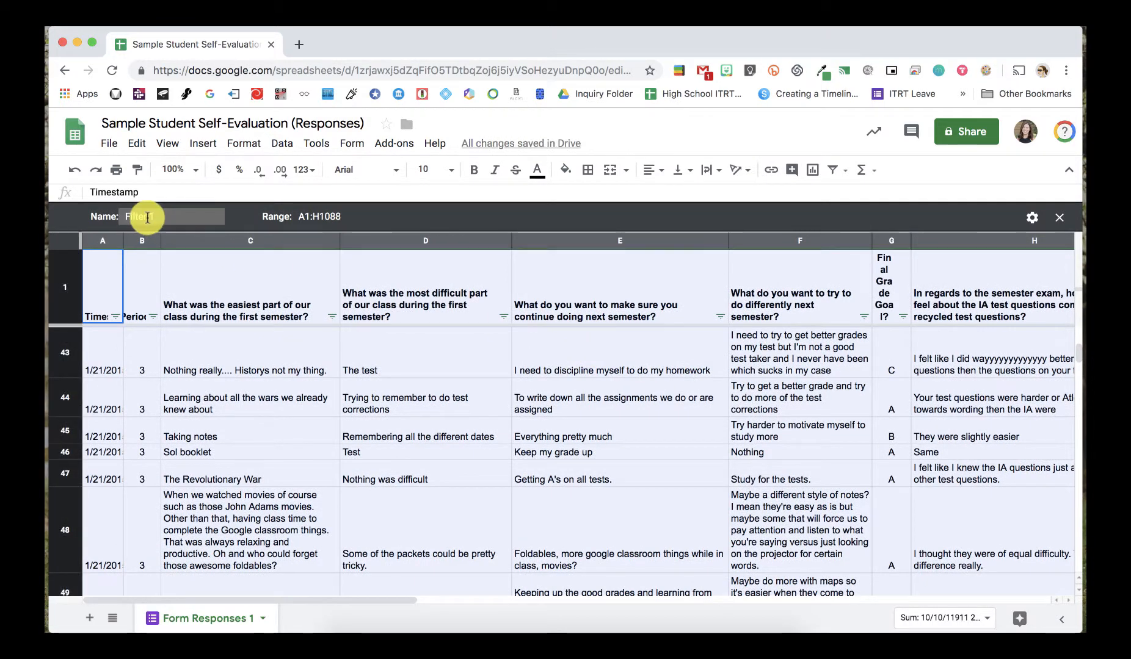
type("Goal")
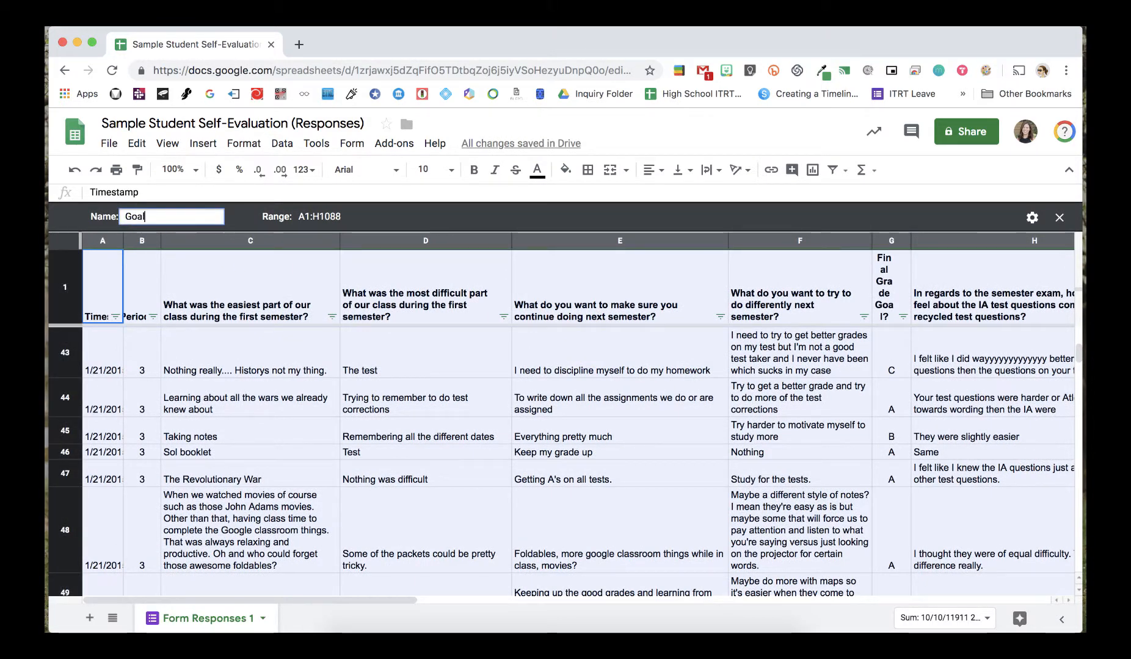
type(": Study")
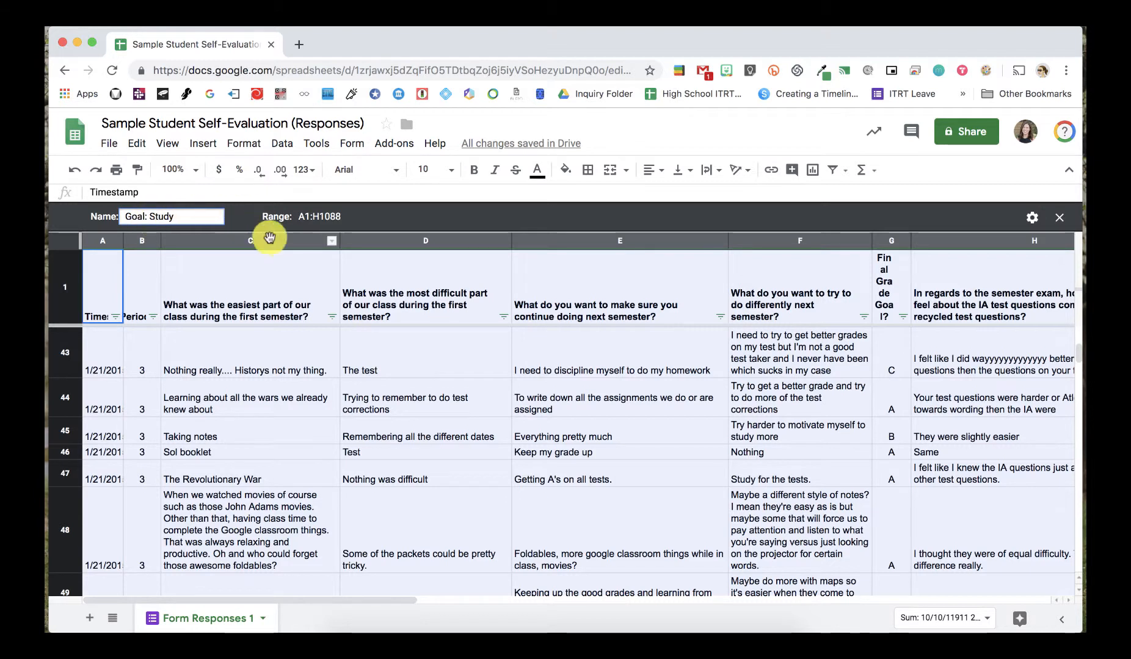
left_click(308, 219)
type("A1:H100")
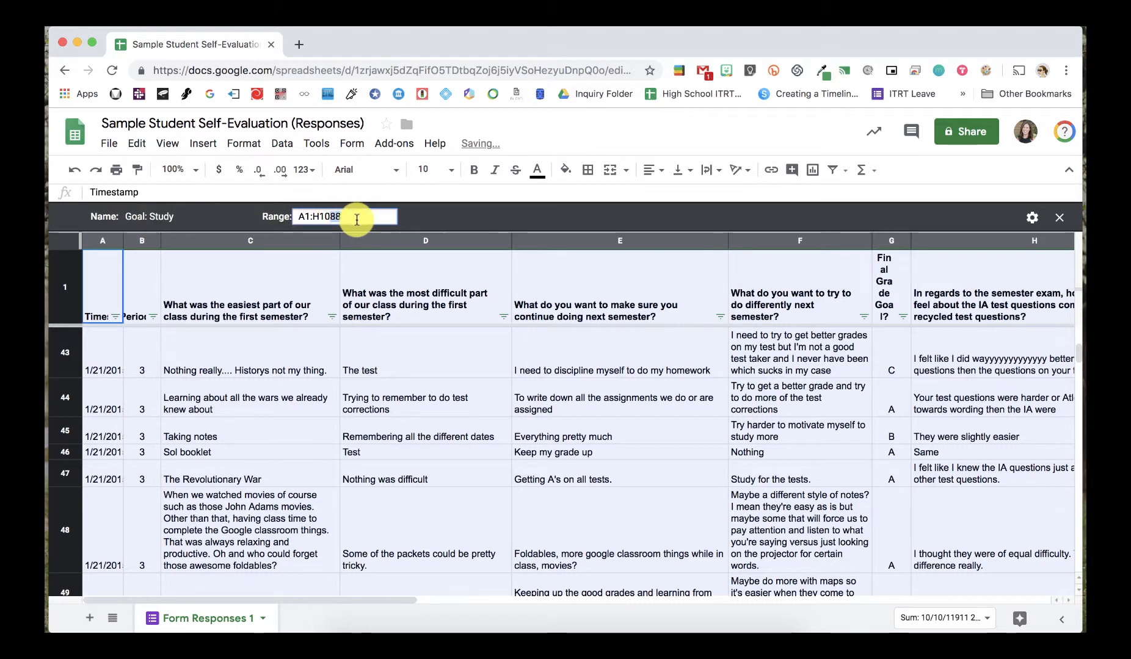
- Filter the "What do you want to try to do differently next semester?" column by the condition Text contains with the value study
left_click(864, 317)
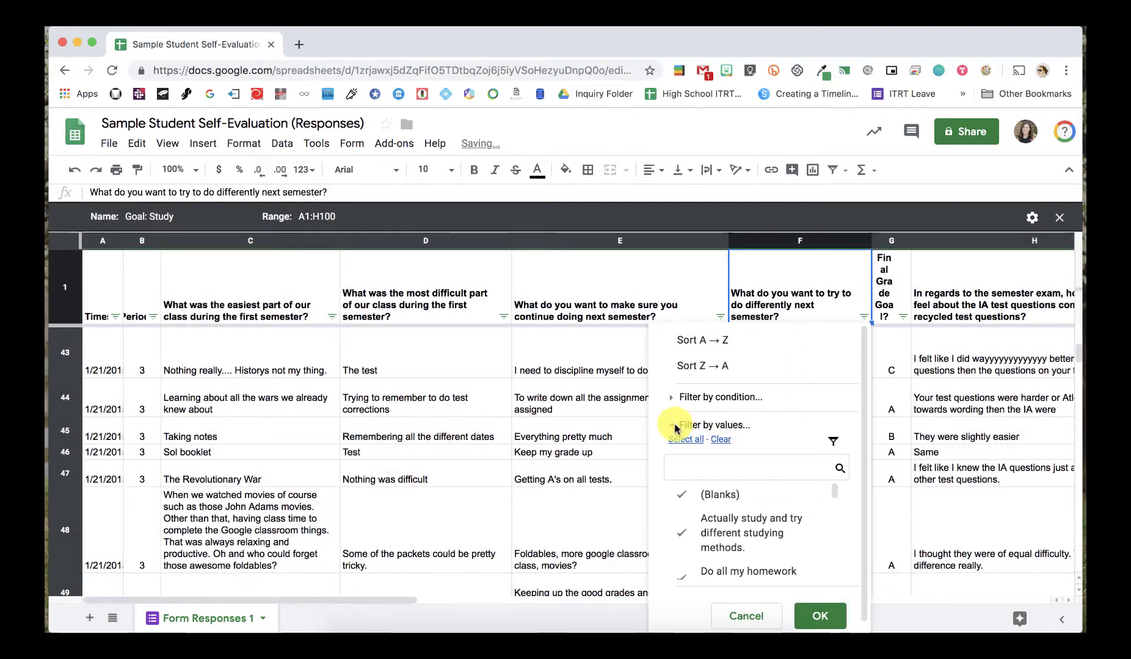
scroll(725, 495, "down", 5)
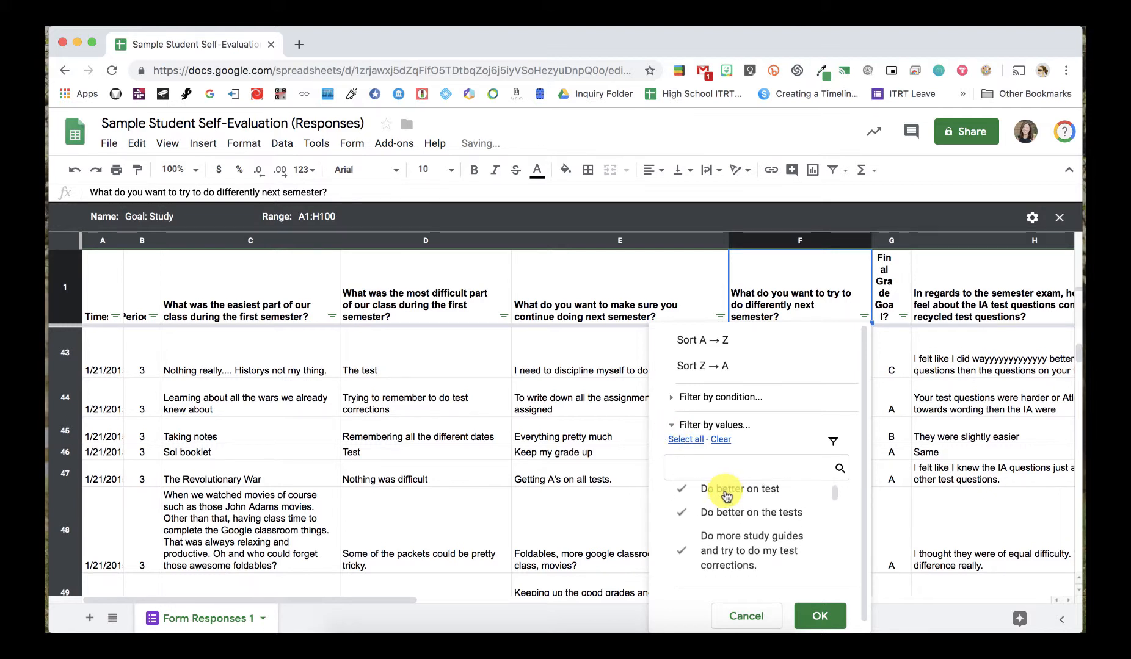
scroll(726, 494, "up", 8)
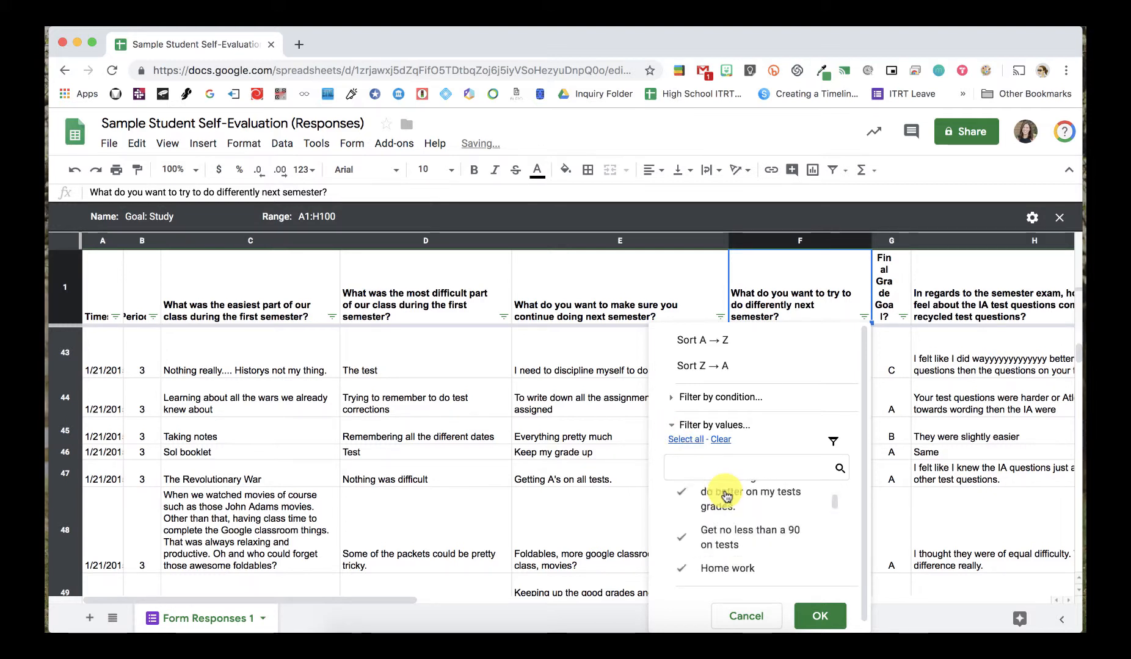
left_click(672, 426)
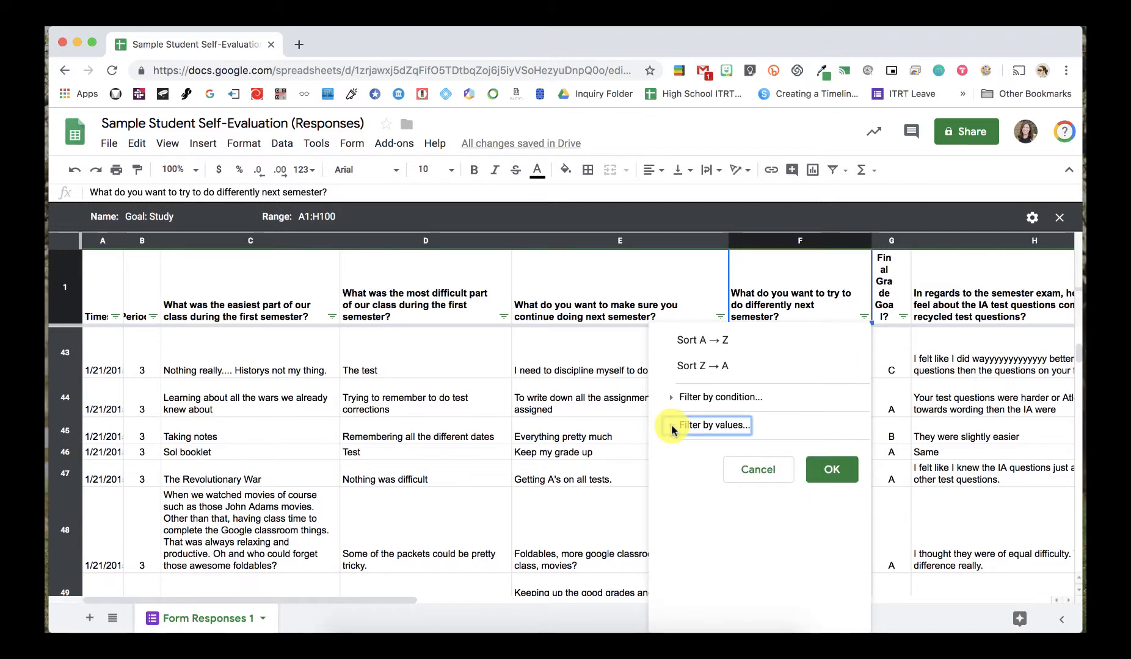
left_click(670, 398)
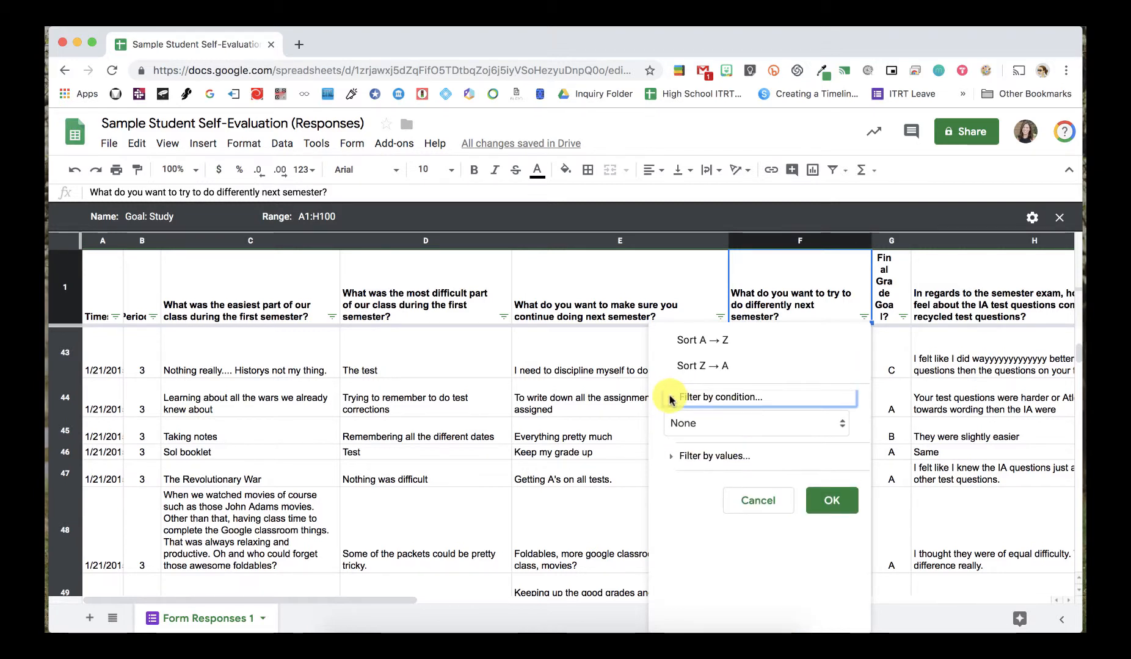
left_click(718, 422)
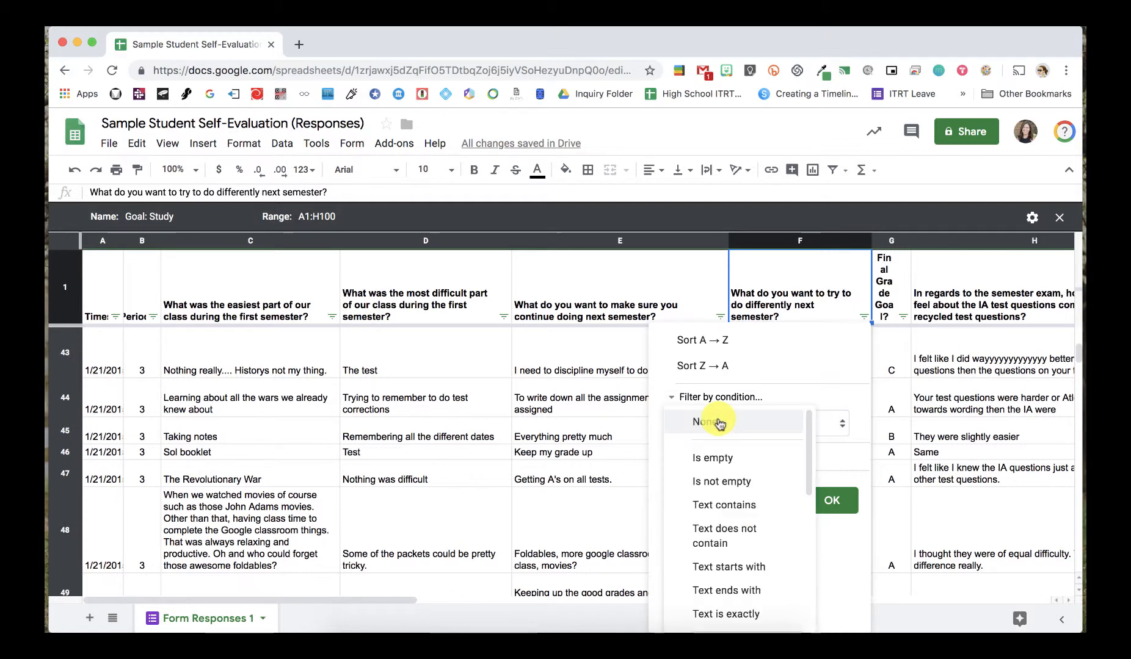
left_click(763, 506)
left_click(730, 459)
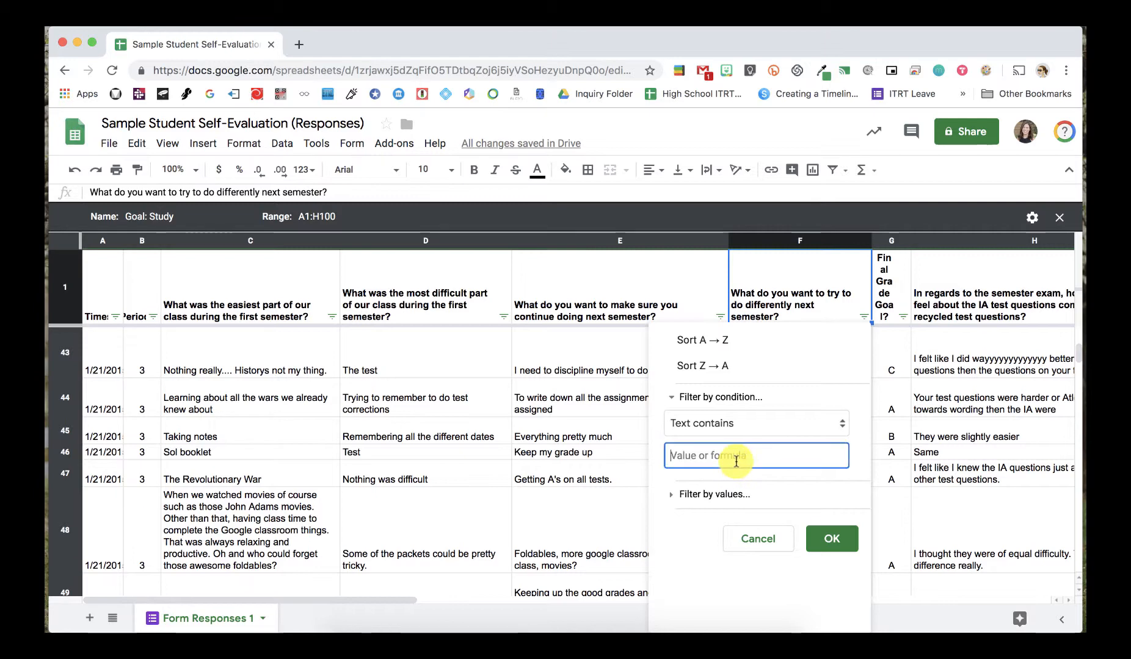
type("study")
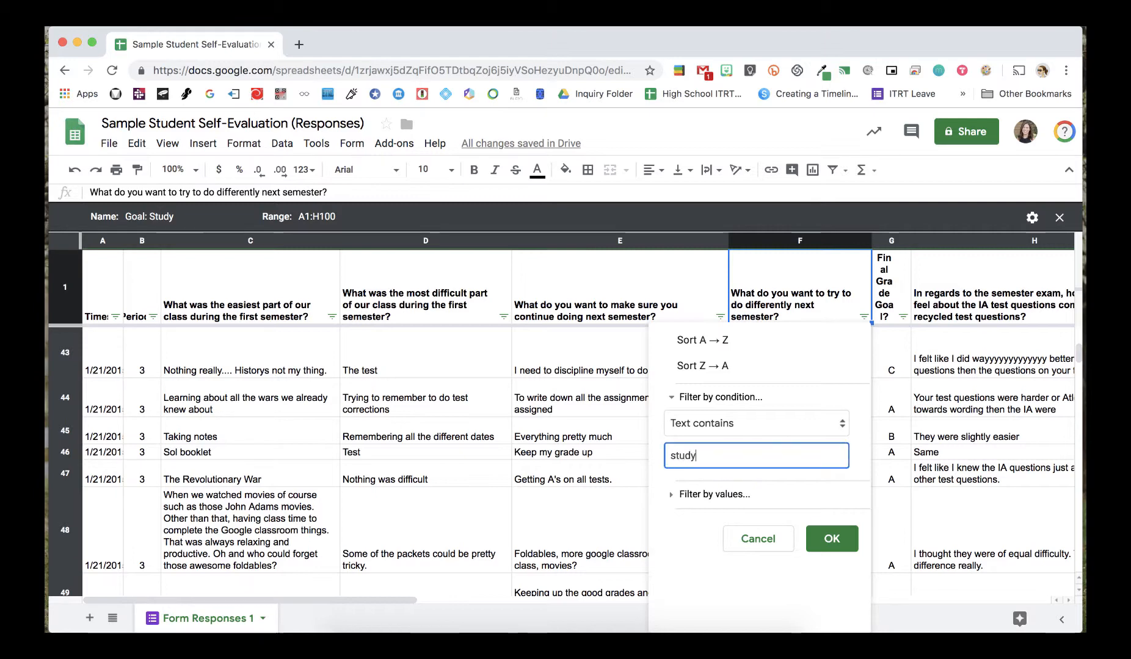
left_click(832, 538)
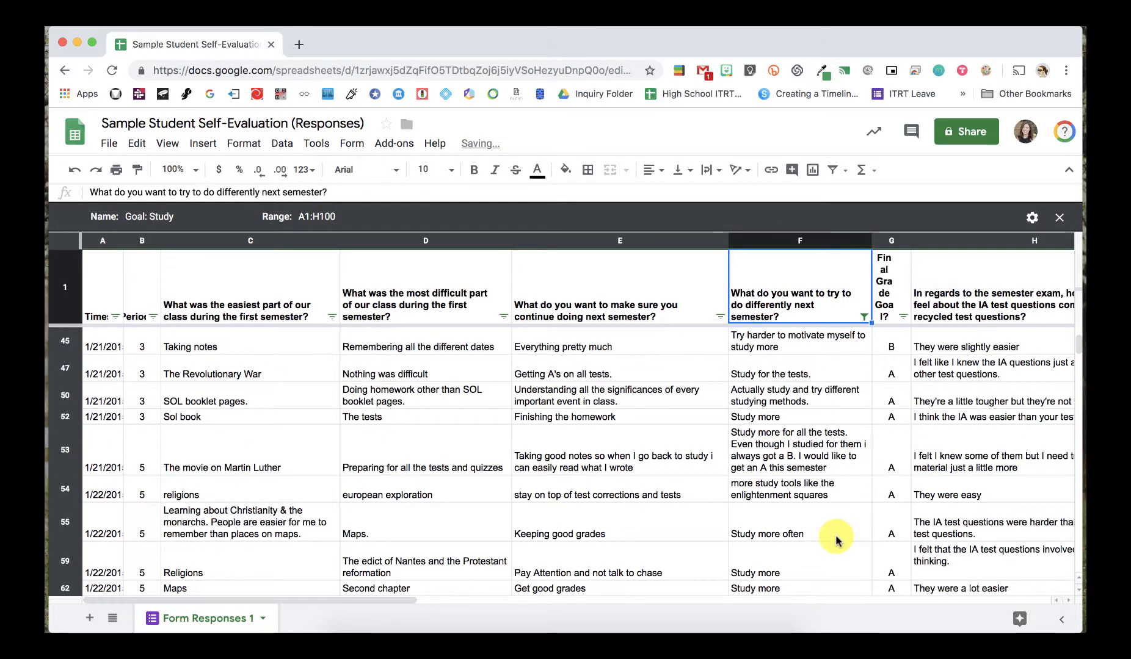
- Review the responses mentioning study down to the last filtered row and back up to the first ones
scroll(836, 540, "down", 1)
scroll(837, 540, "down", 3)
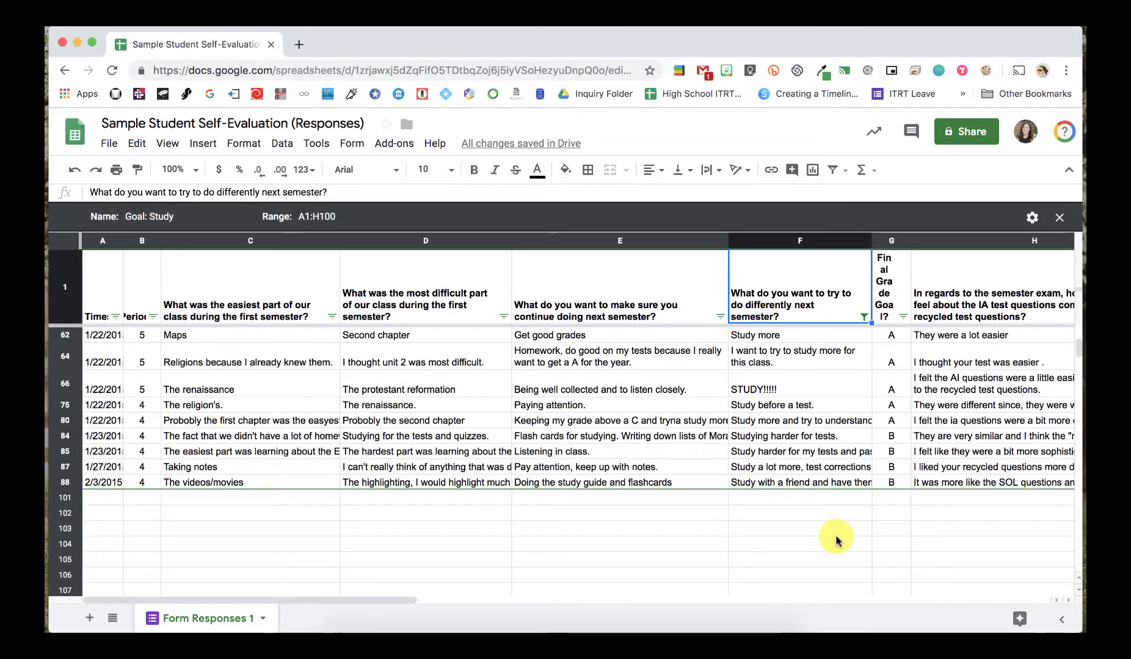
scroll(831, 534, "up", 1)
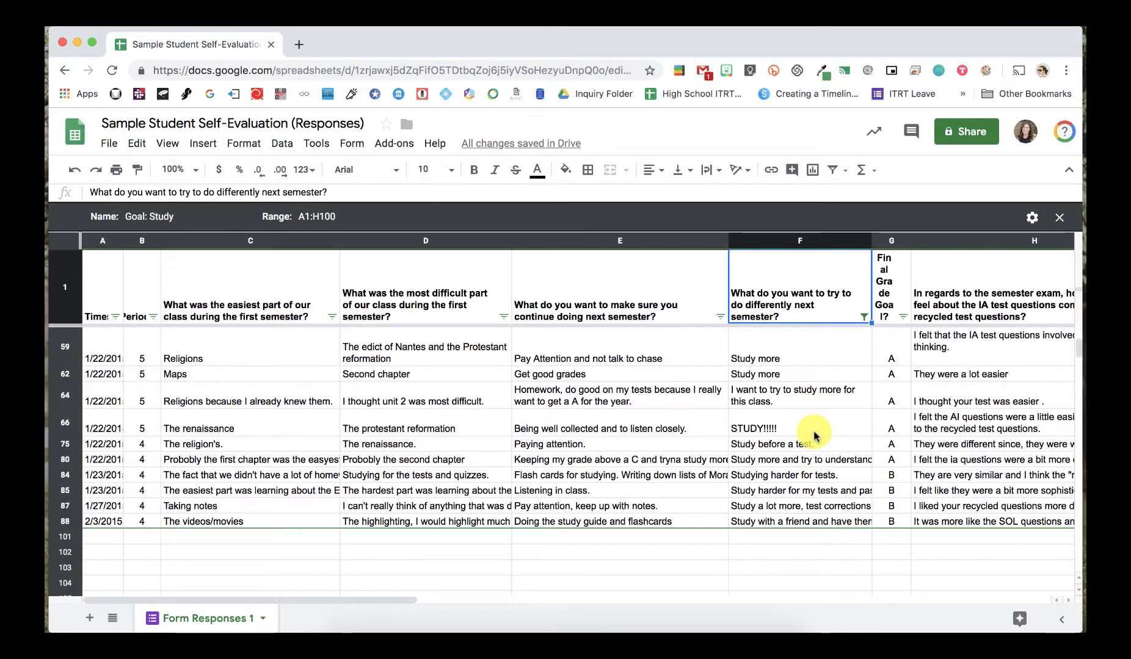
scroll(813, 435, "down", 2)
scroll(813, 435, "up", 3)
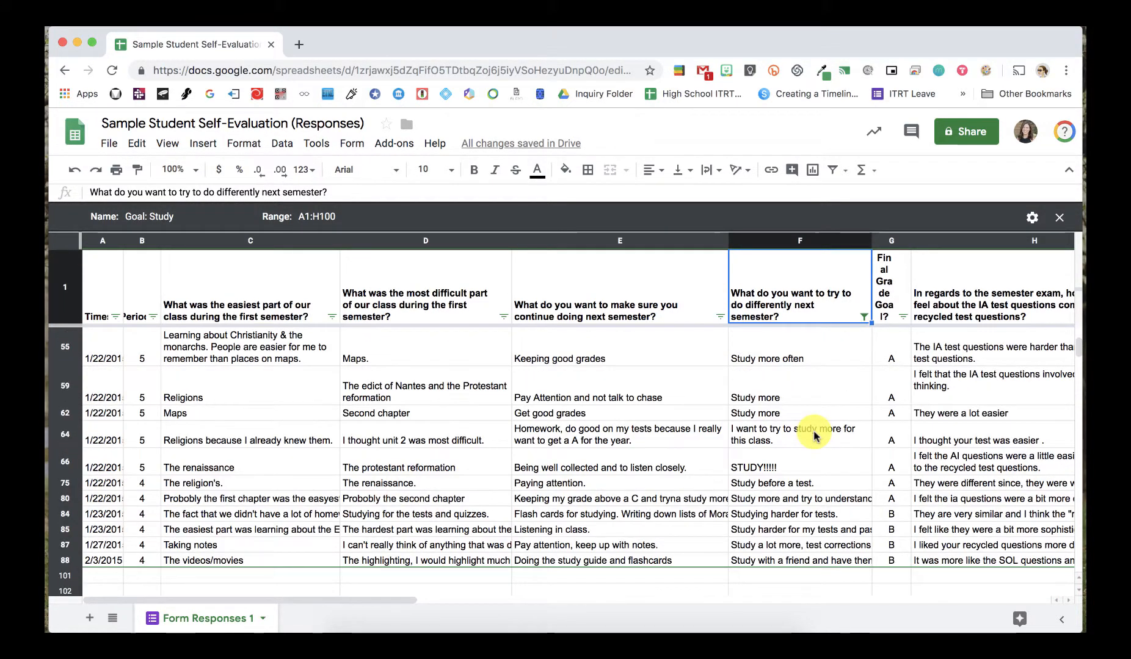
scroll(814, 434, "up", 8)
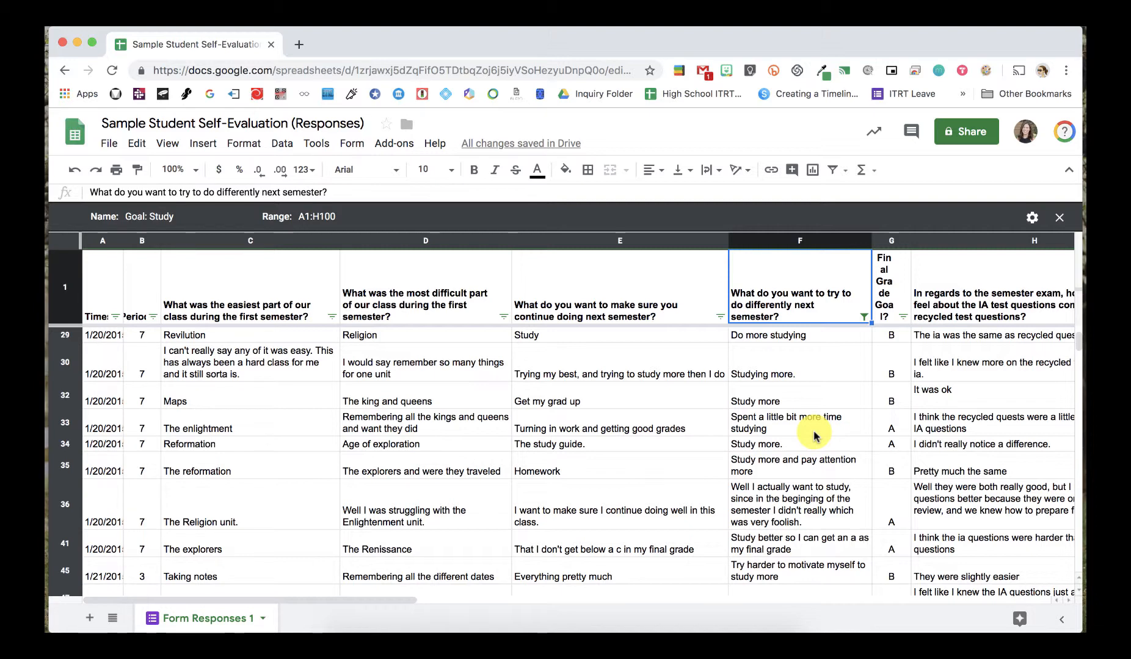
scroll(814, 436, "up", 10)
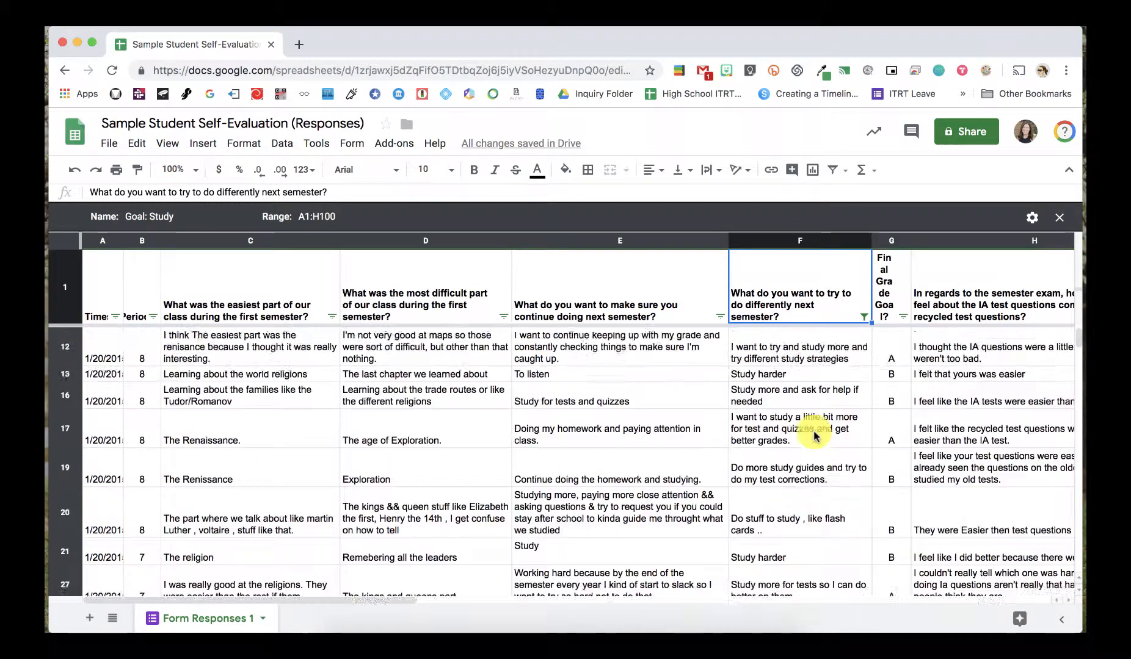
- Close the Goal: Study filter view and return to the top of the full response list
left_click(1059, 218)
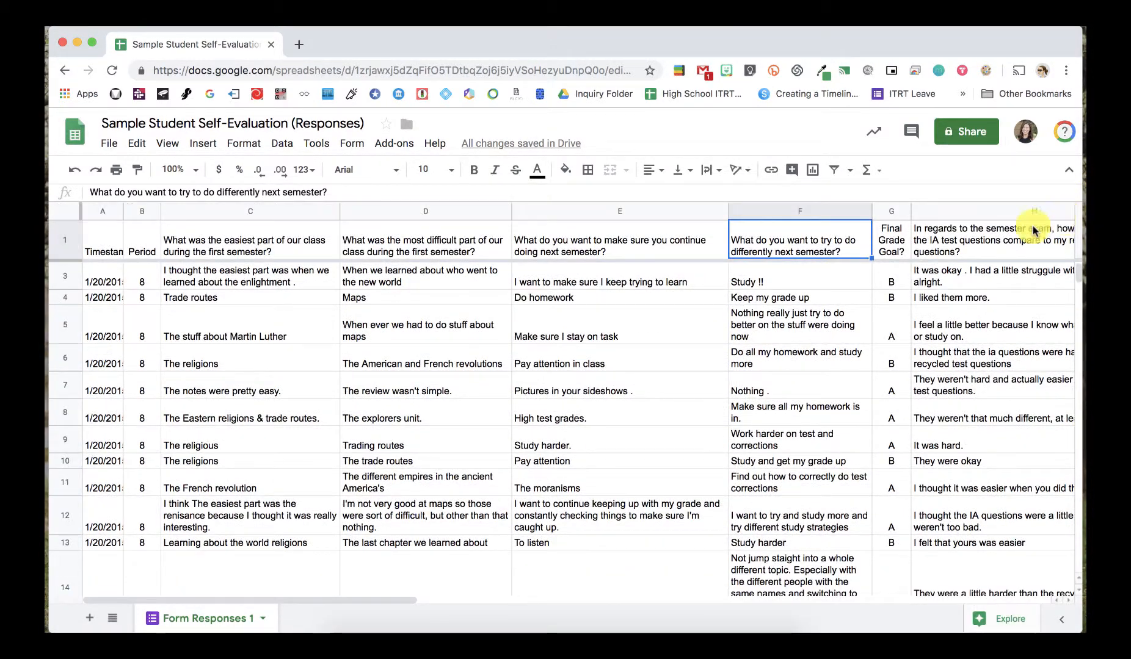
scroll(626, 416, "down", 5)
scroll(625, 416, "up", 5)
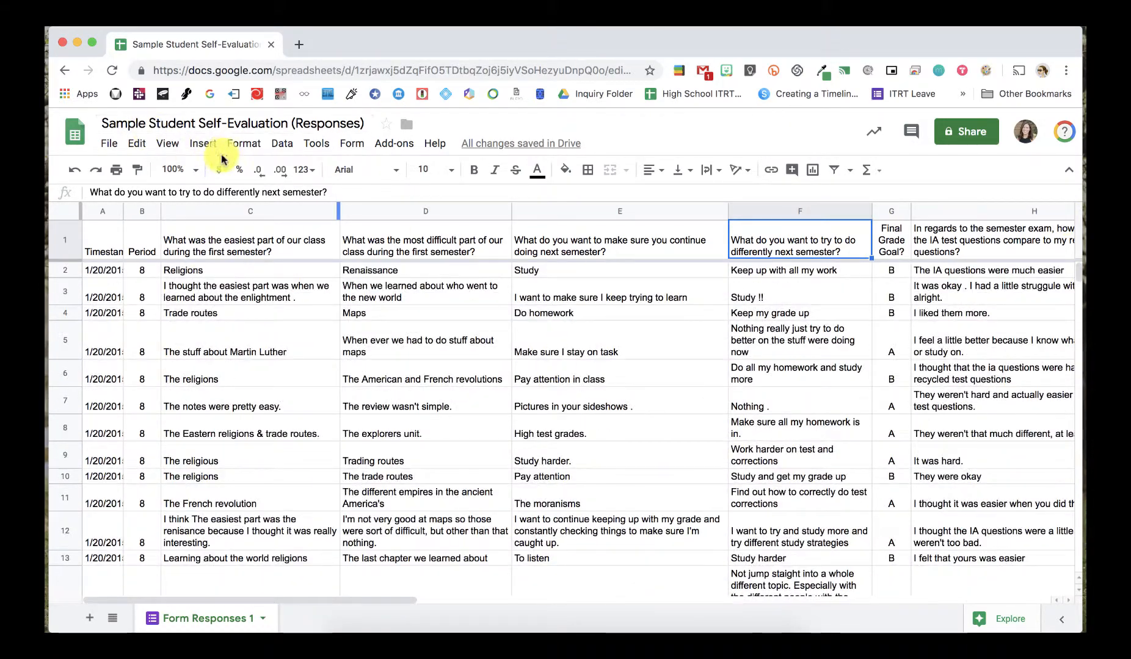